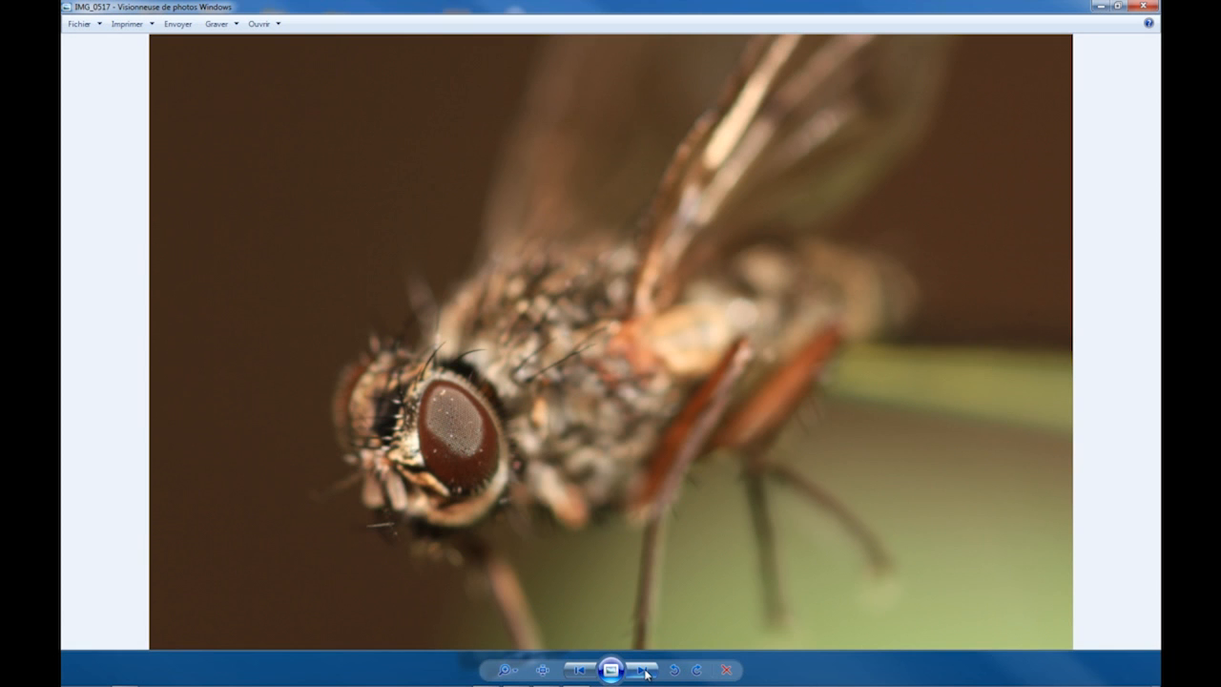
- Look through the fly photos one by one from IMG_0517 to IMG_0523 to compare their focus
left_click(646, 672)
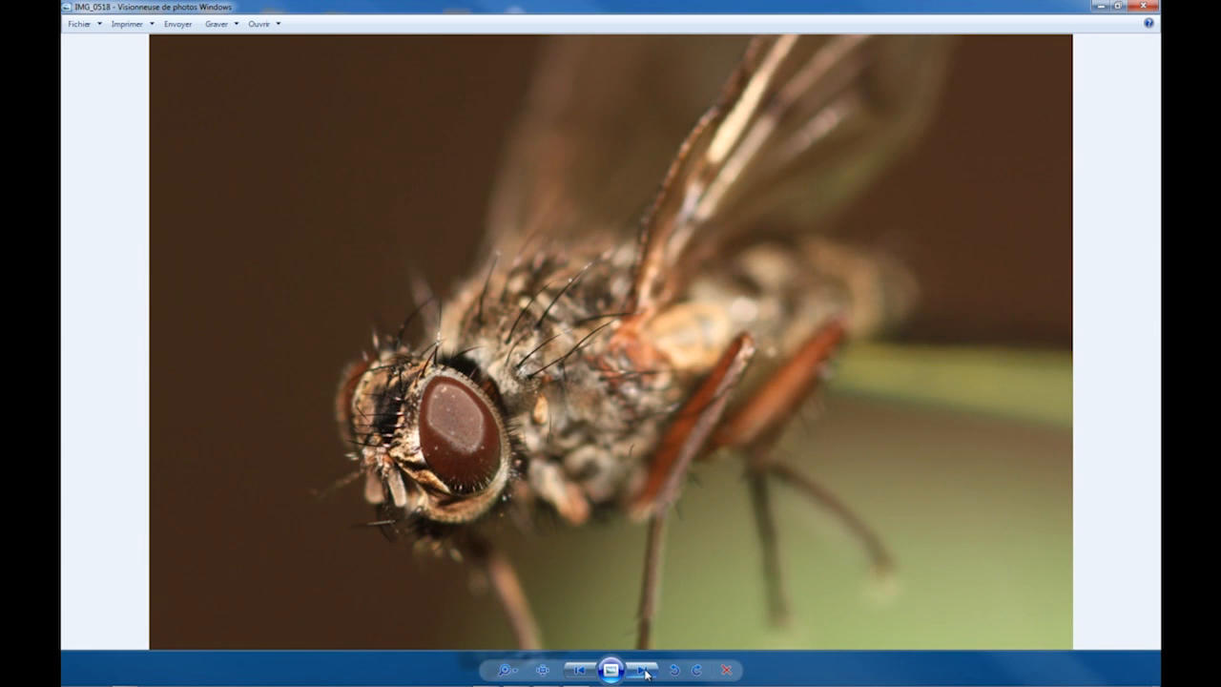
left_click(645, 671)
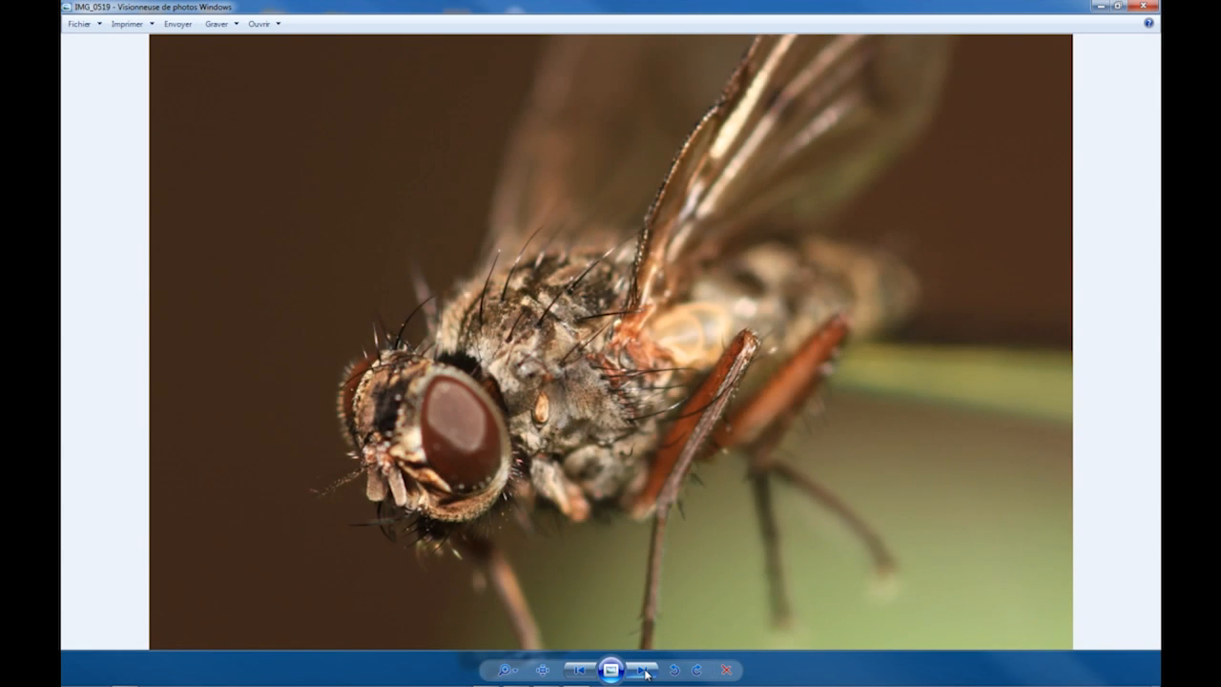
left_click(646, 671)
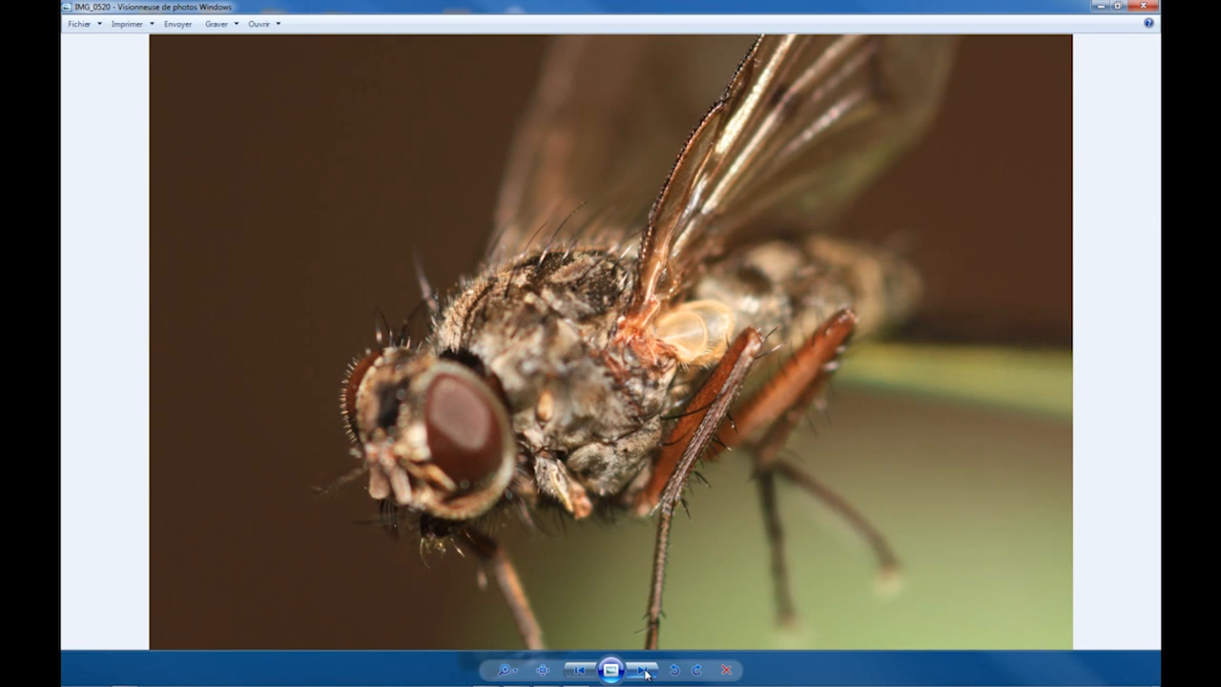
left_click(645, 673)
left_click(646, 673)
left_click(645, 673)
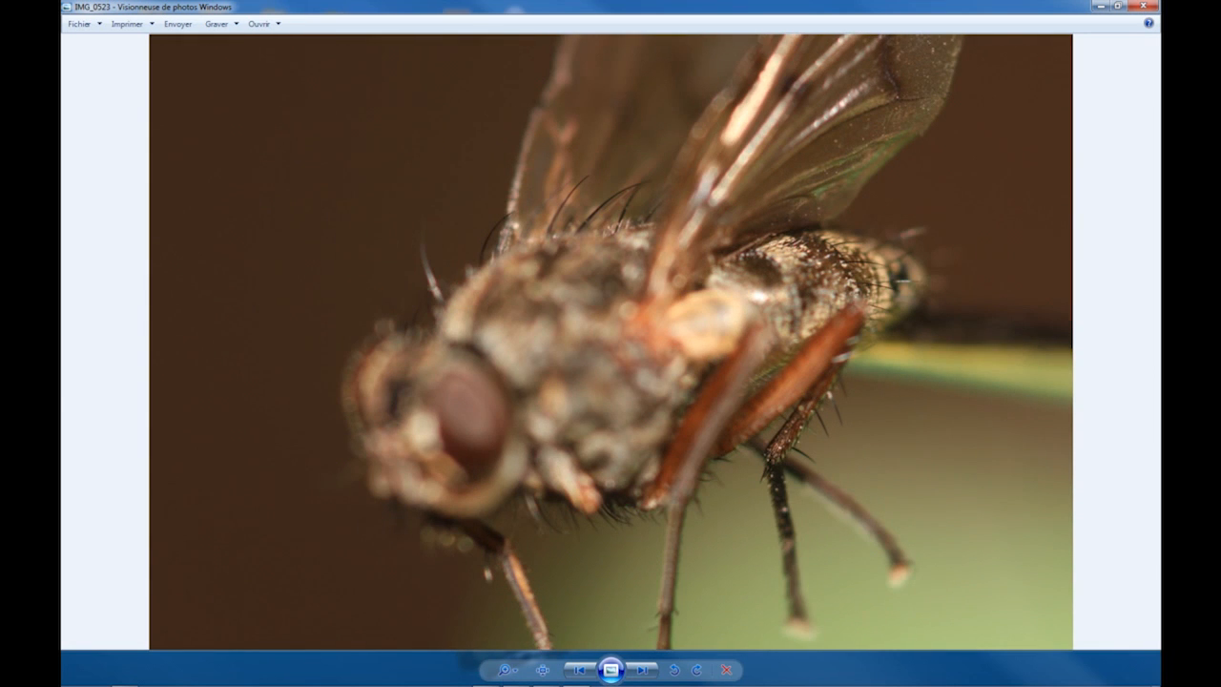
- Close the photo viewer and the mouche 4 folder, and launch Adobe Photoshop CC (64 Bit) from the desktop photo folder
left_click(1149, 7)
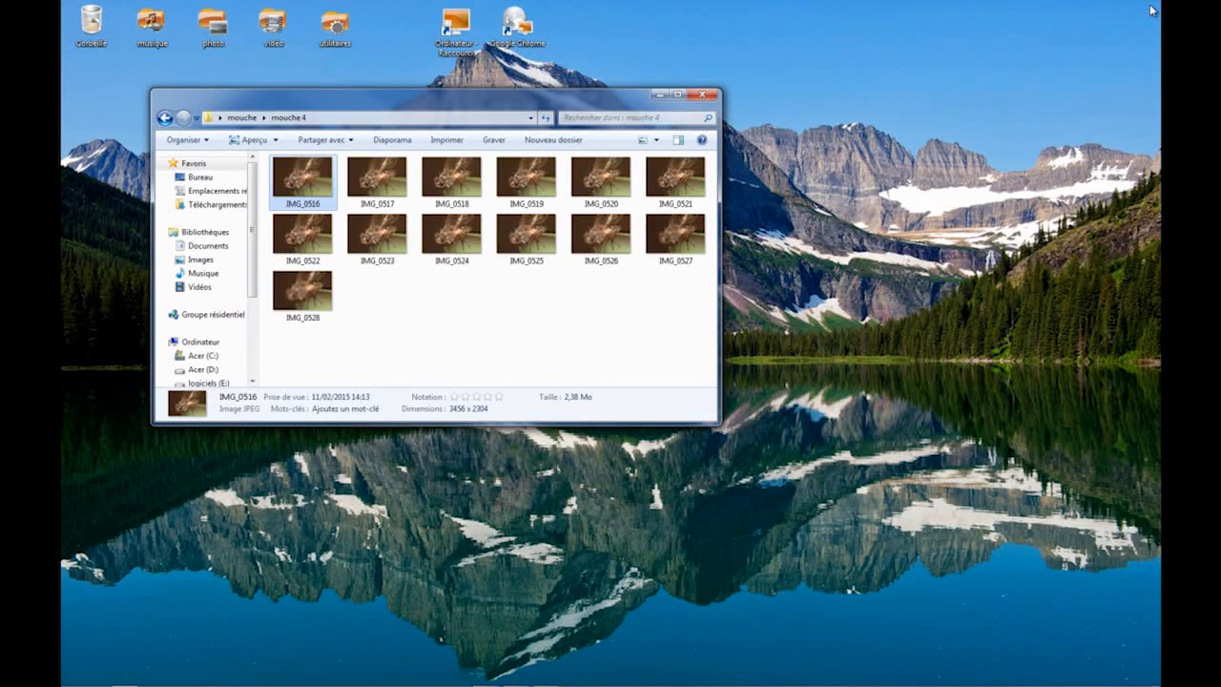
left_click(706, 95)
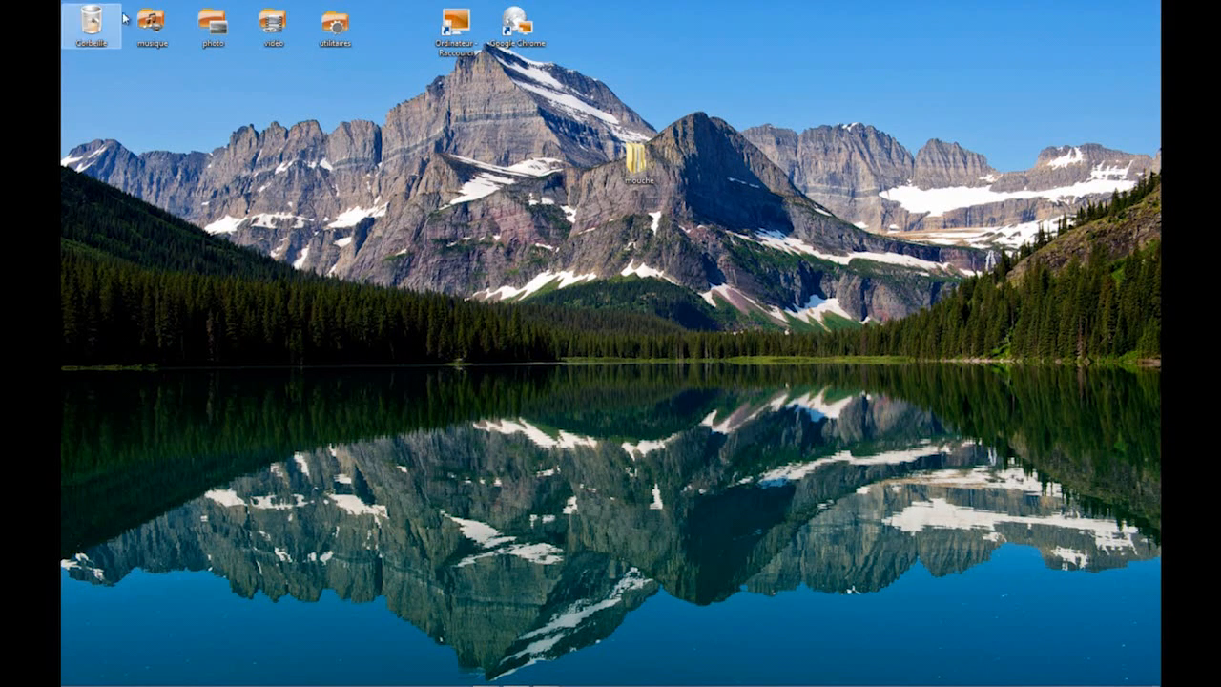
double_click(214, 23)
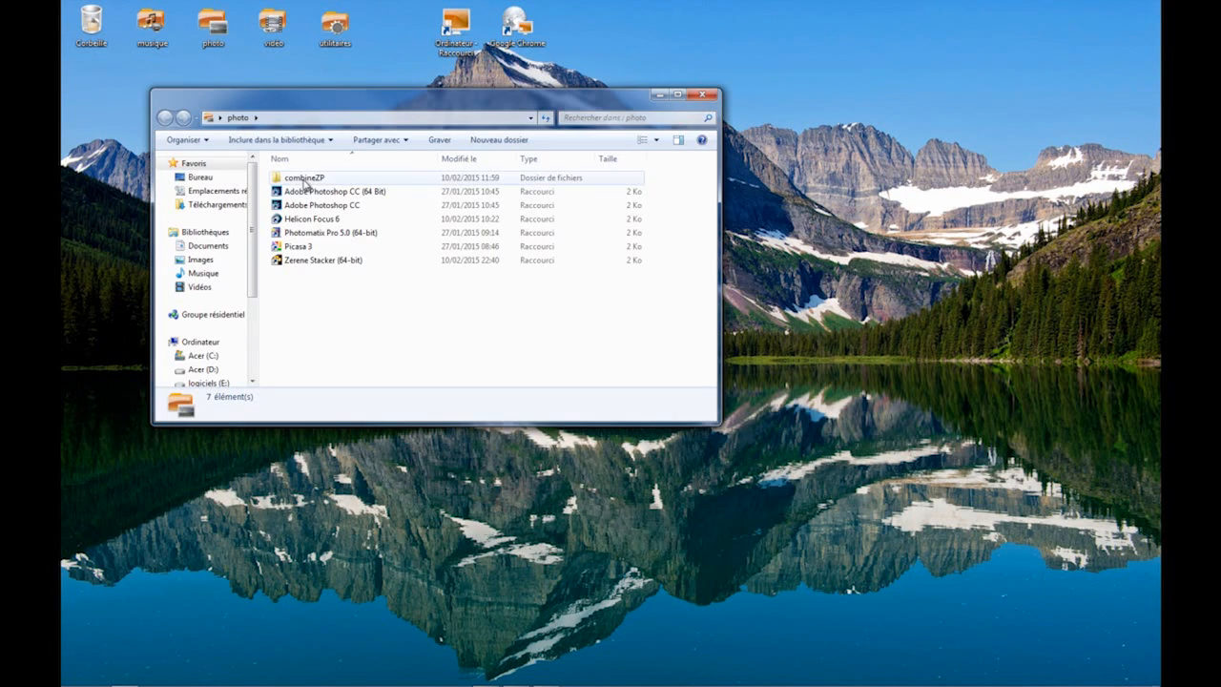
left_click(305, 191)
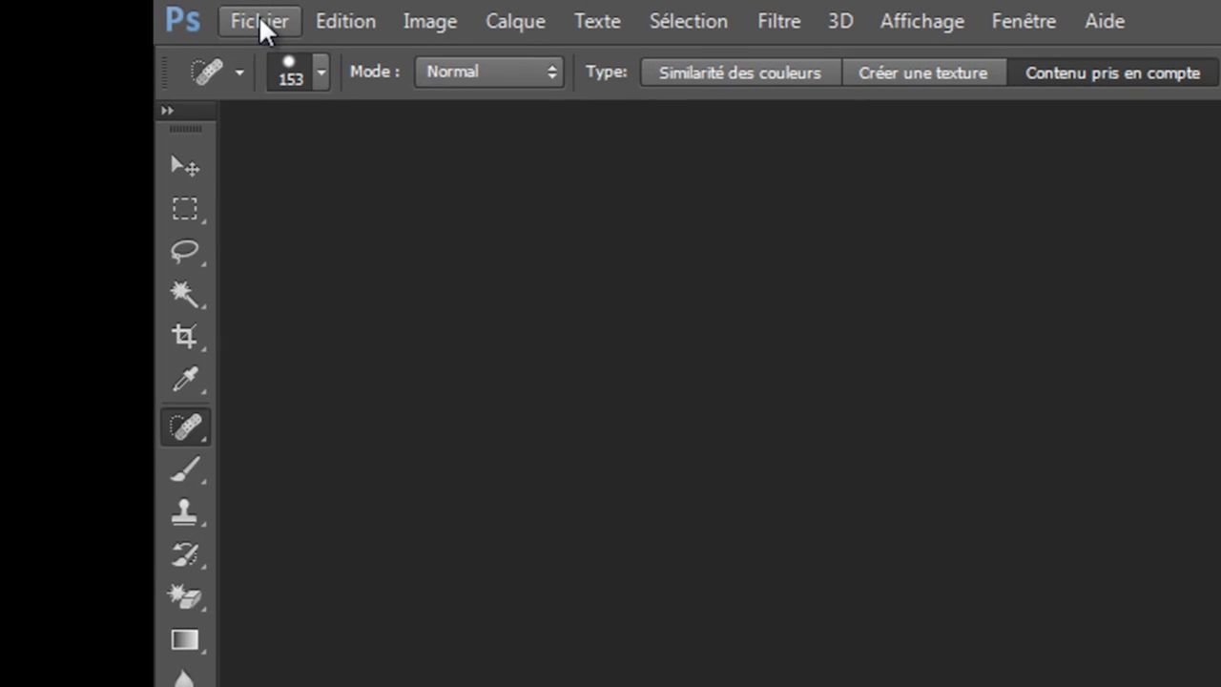
- Start Photomerge and turn off its Fusion des images option
left_click(258, 25)
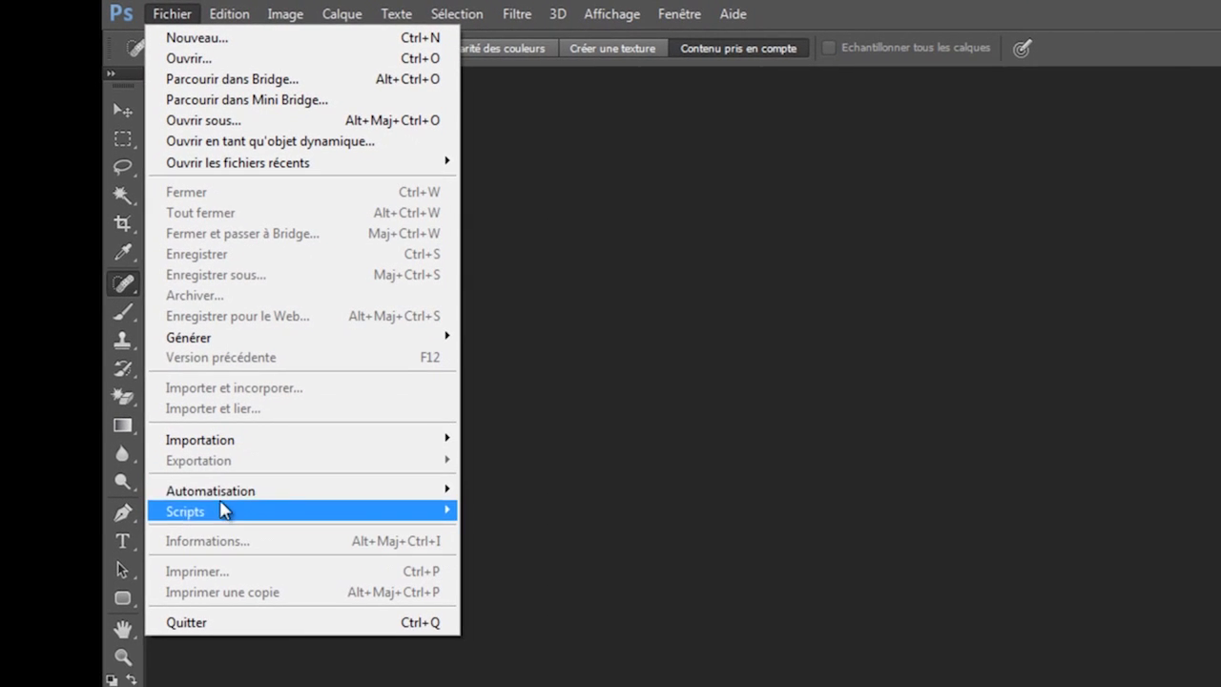
mouse_move(233, 599)
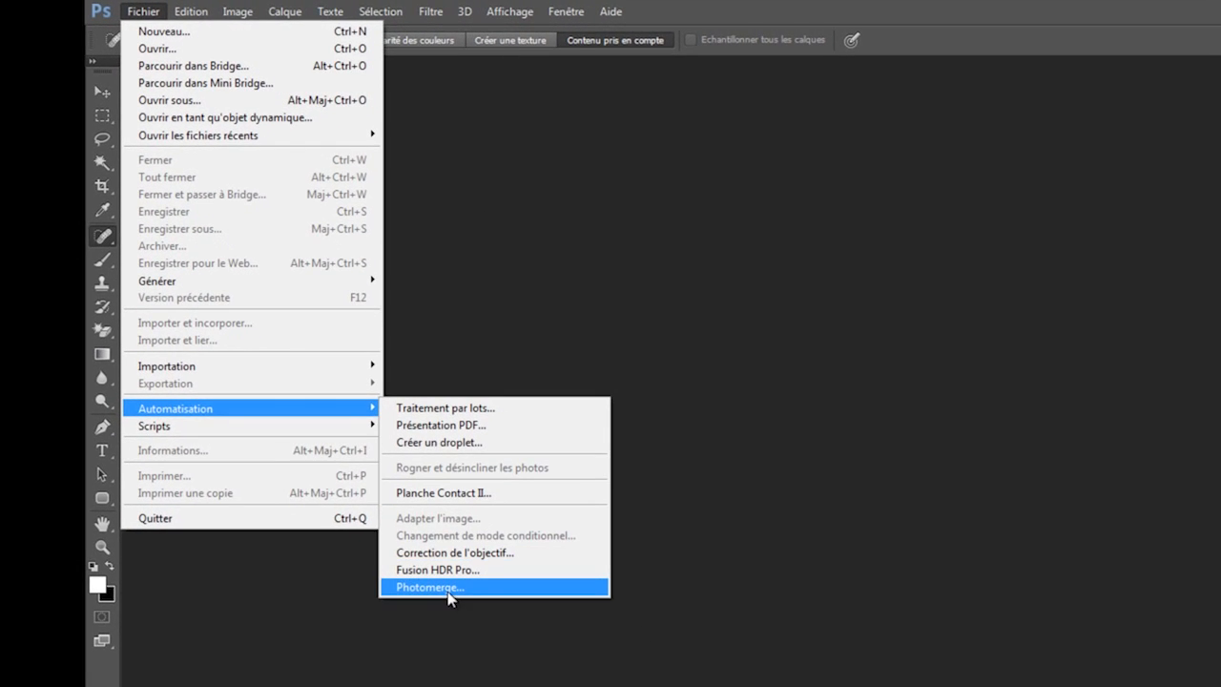
left_click(451, 593)
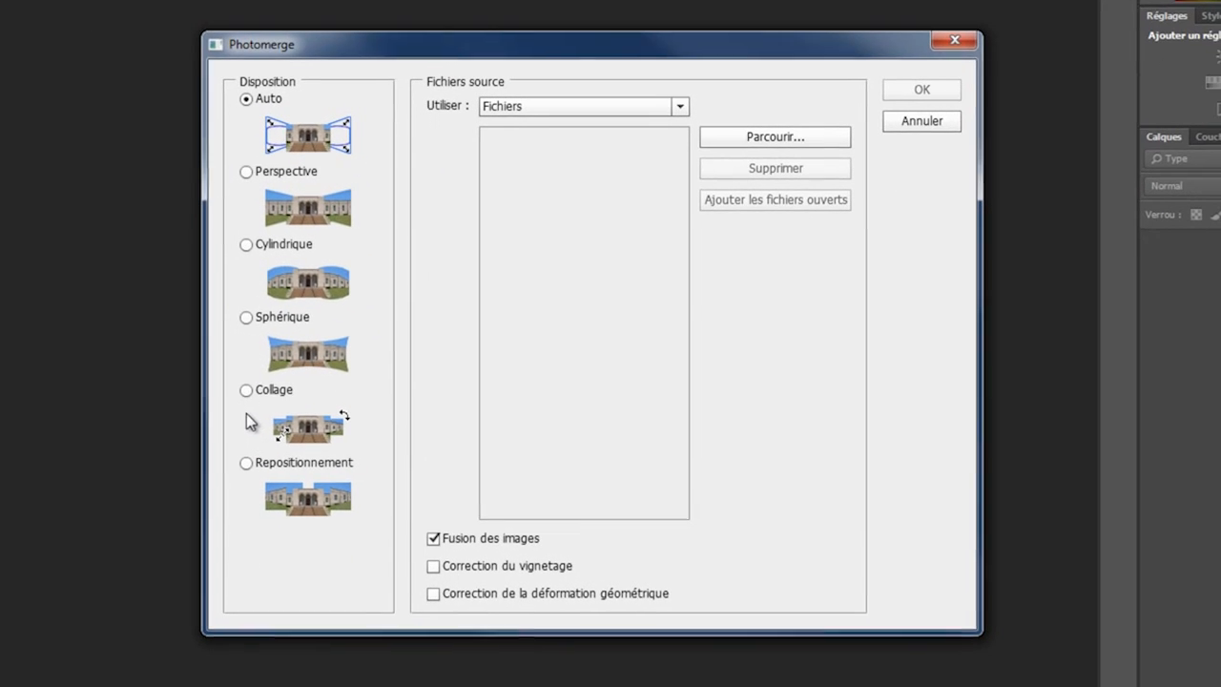
left_click(434, 539)
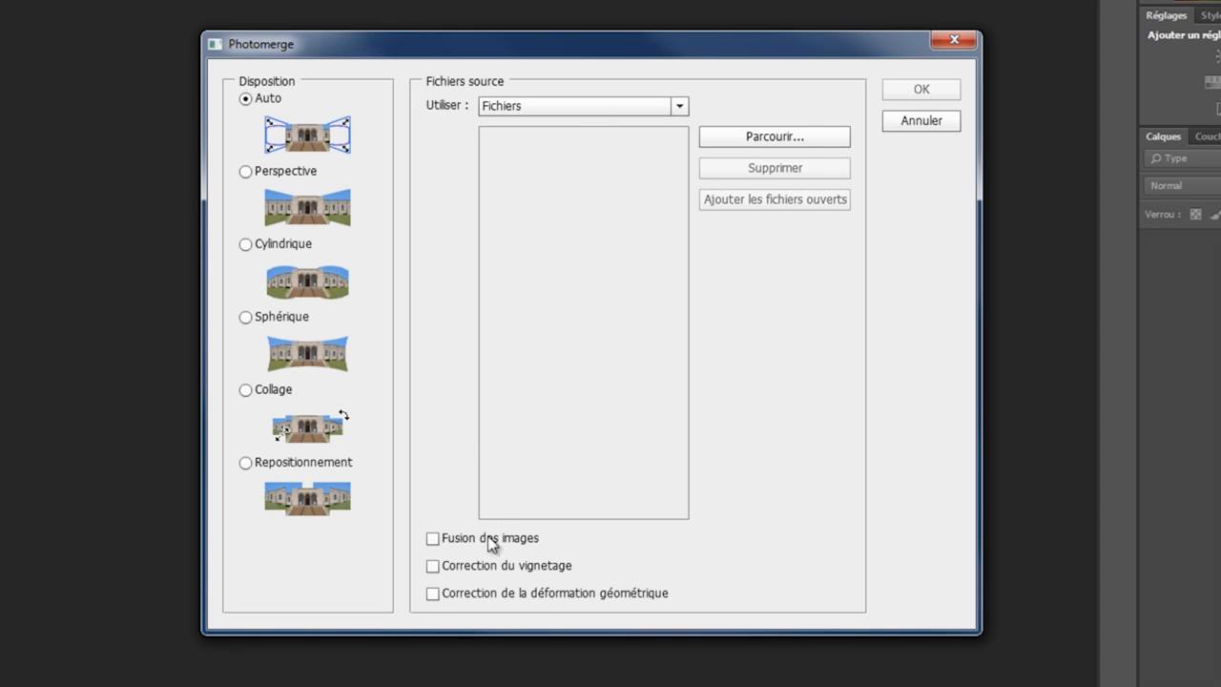
- Add the files IMG_0516 to IMG_0528 from the mouche 4 folder as sources and run Photomerge with the Auto layout
left_click(787, 138)
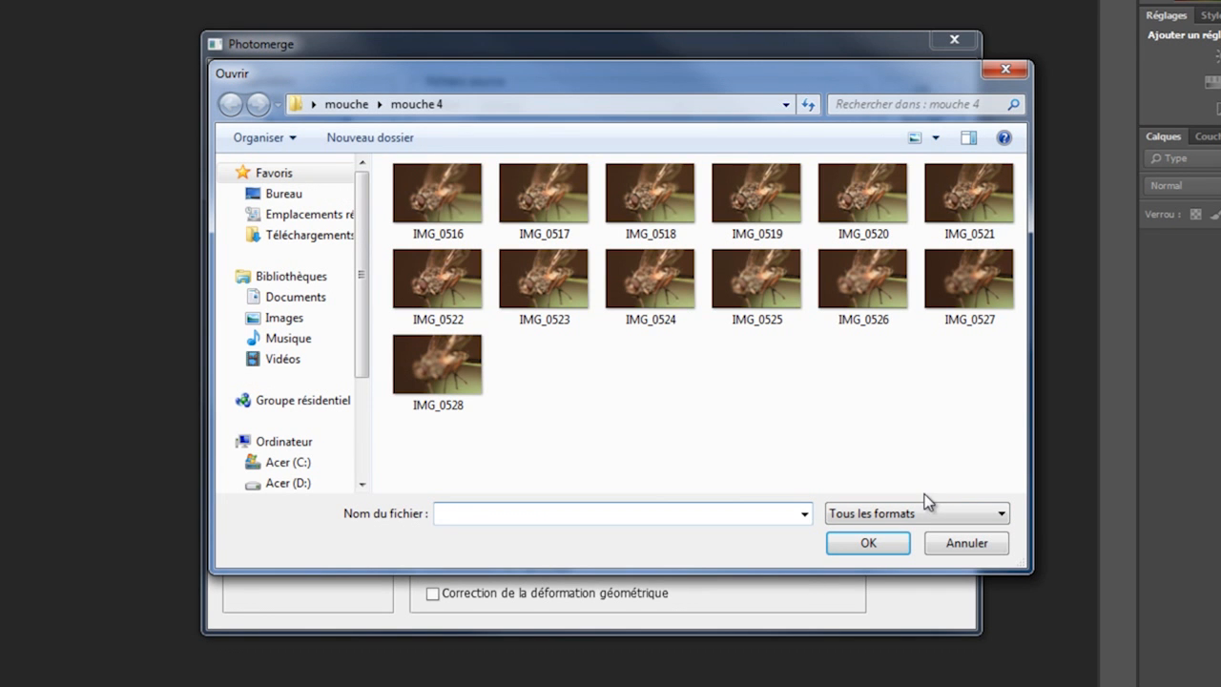
left_click(452, 207)
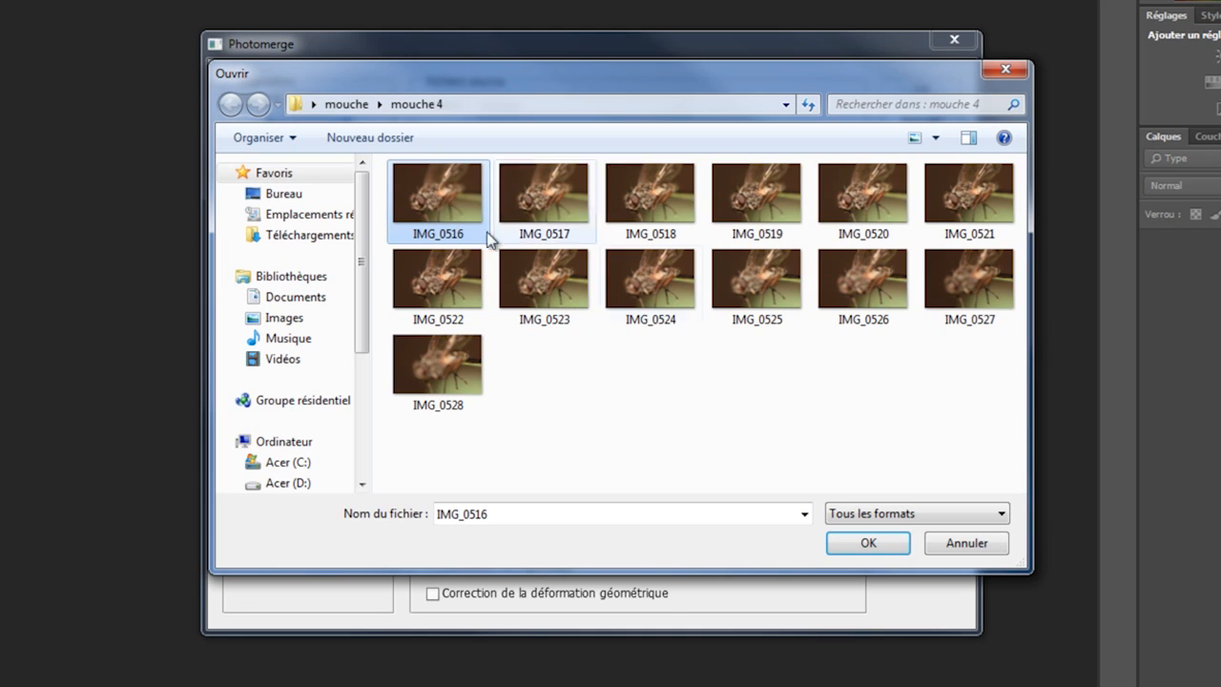
left_click(431, 389, "shift")
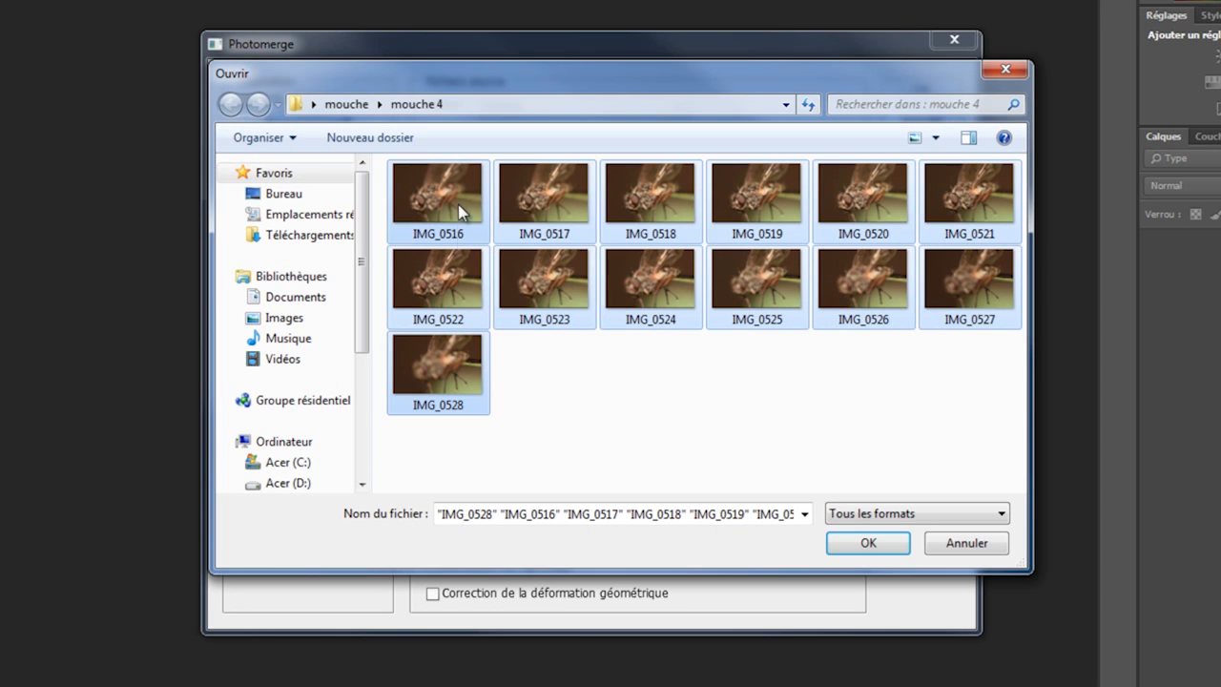
left_click(861, 548)
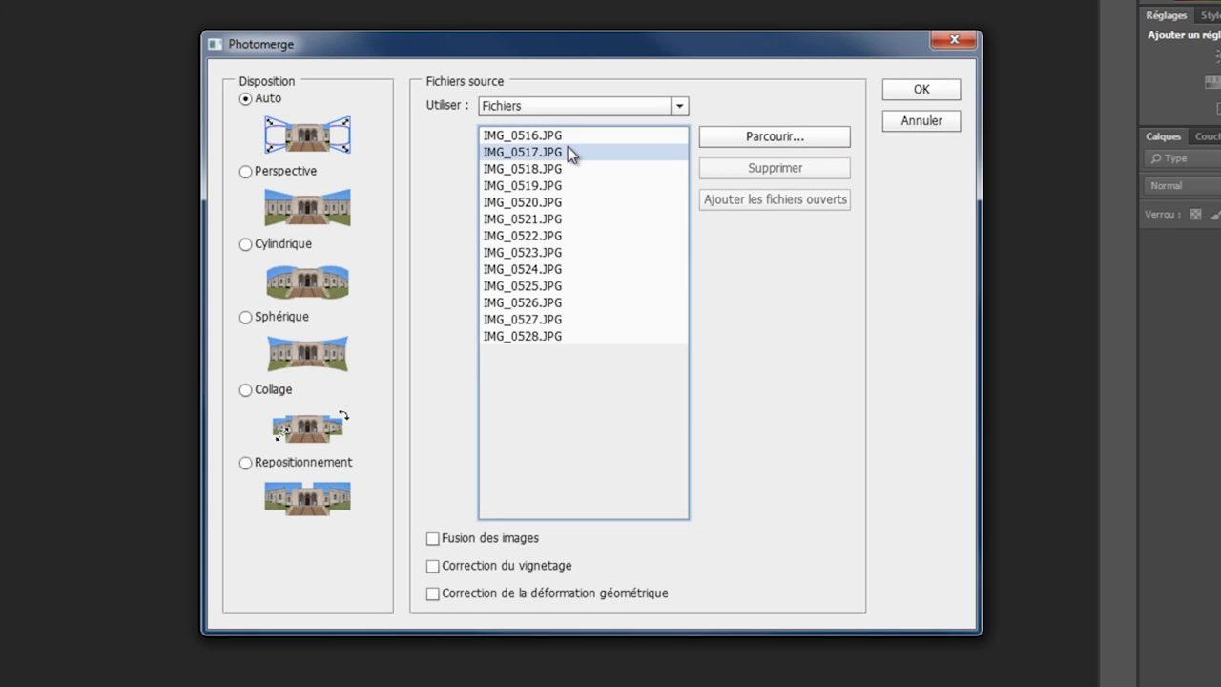
left_click(922, 89)
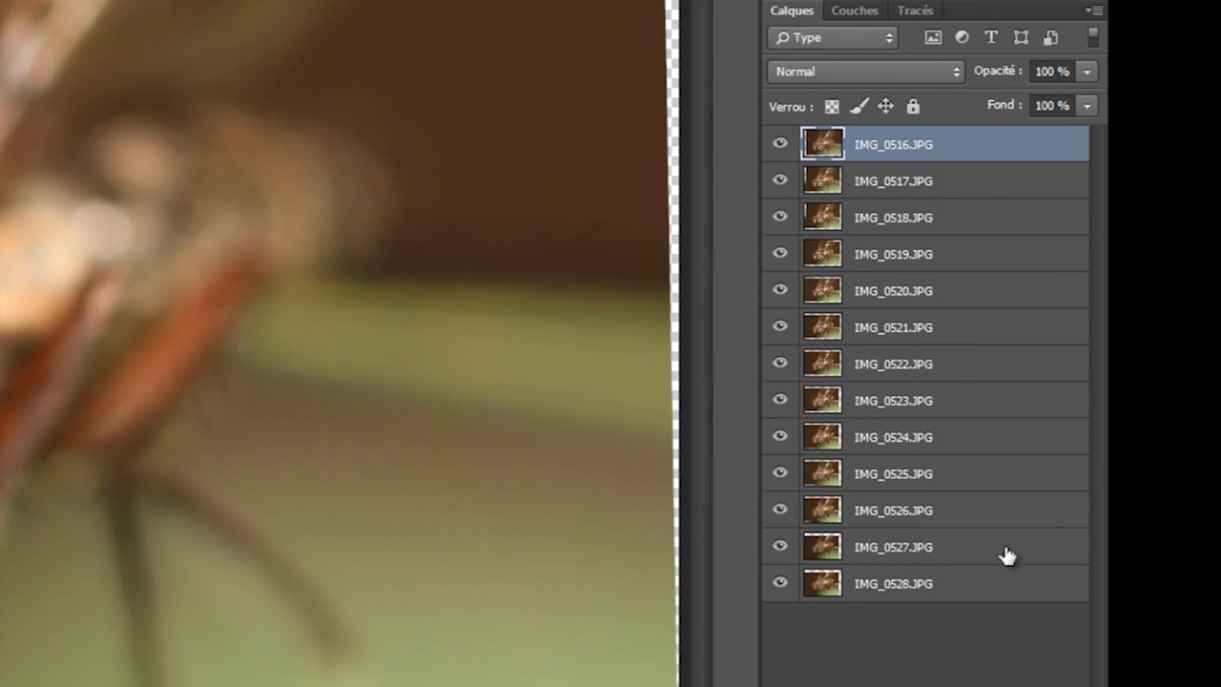
- Auto-blend all layers from IMG_0516 to IMG_0528 with Empiler les images and Tons et couleurs continus, and flatten the image
left_click(966, 583, "shift")
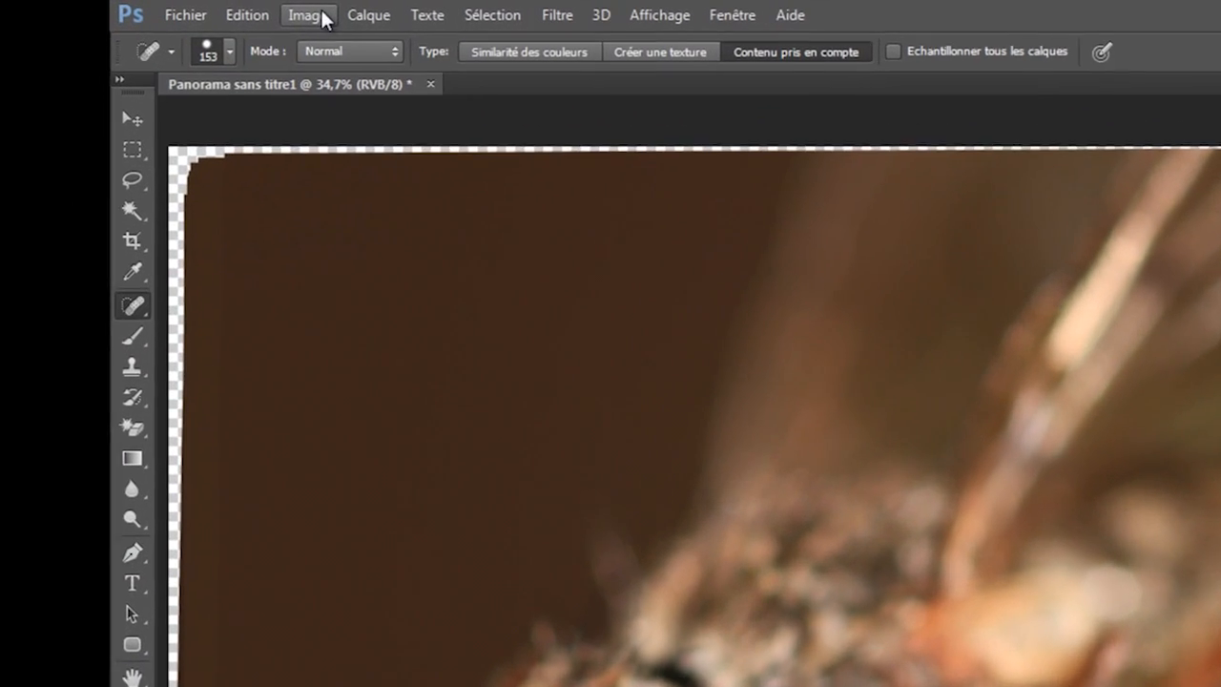
left_click(253, 16)
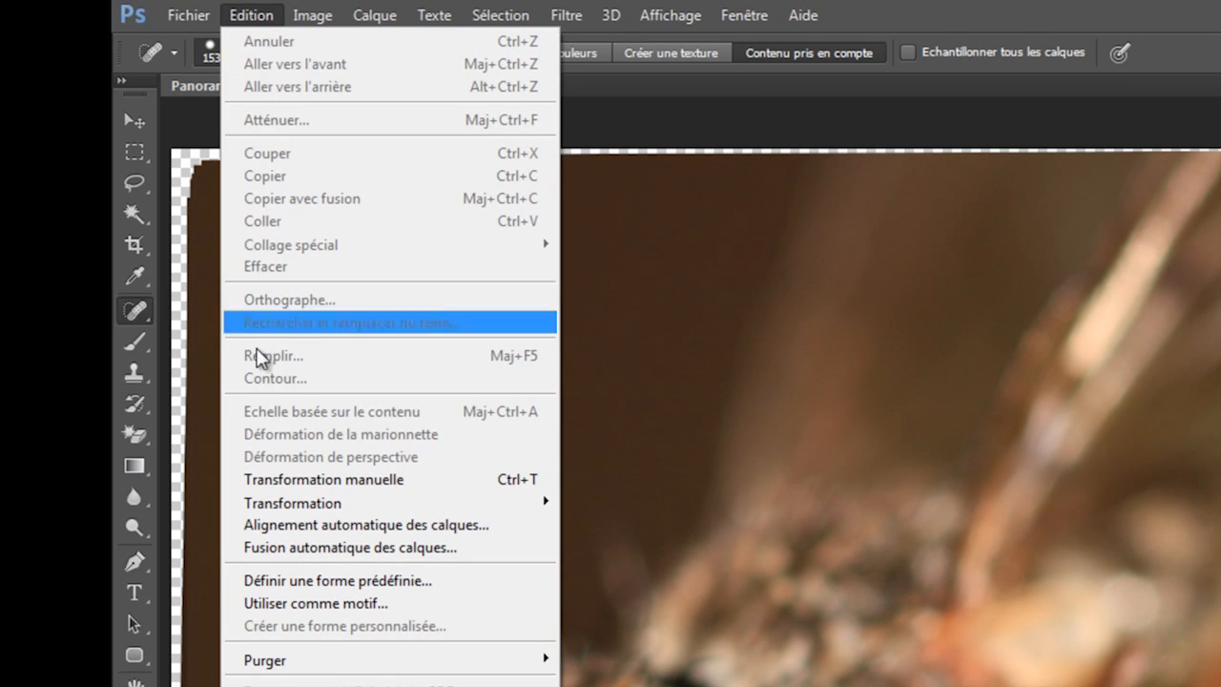
left_click(324, 551)
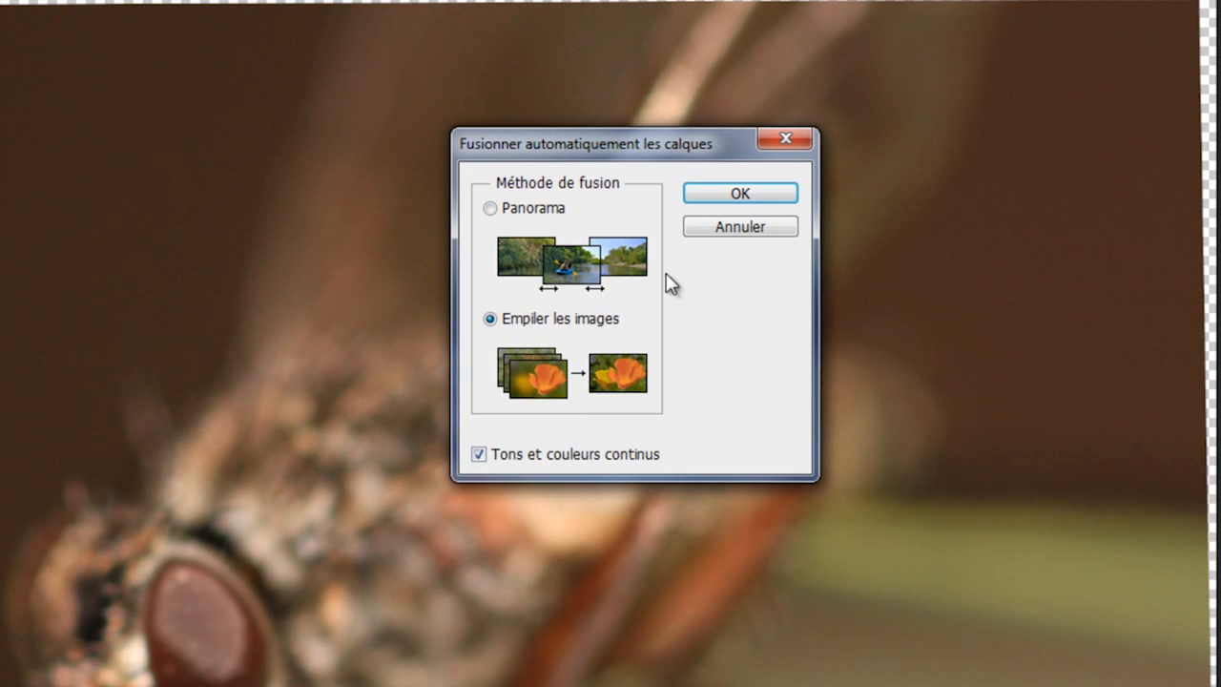
left_click(738, 196)
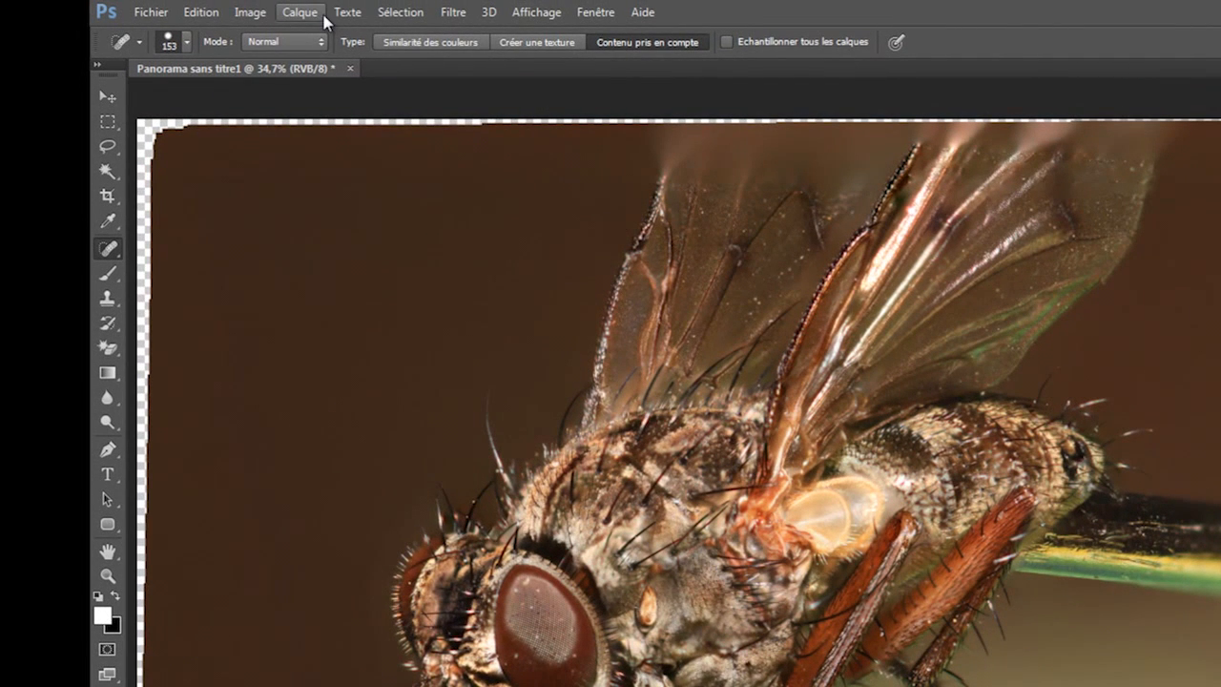
left_click(307, 14)
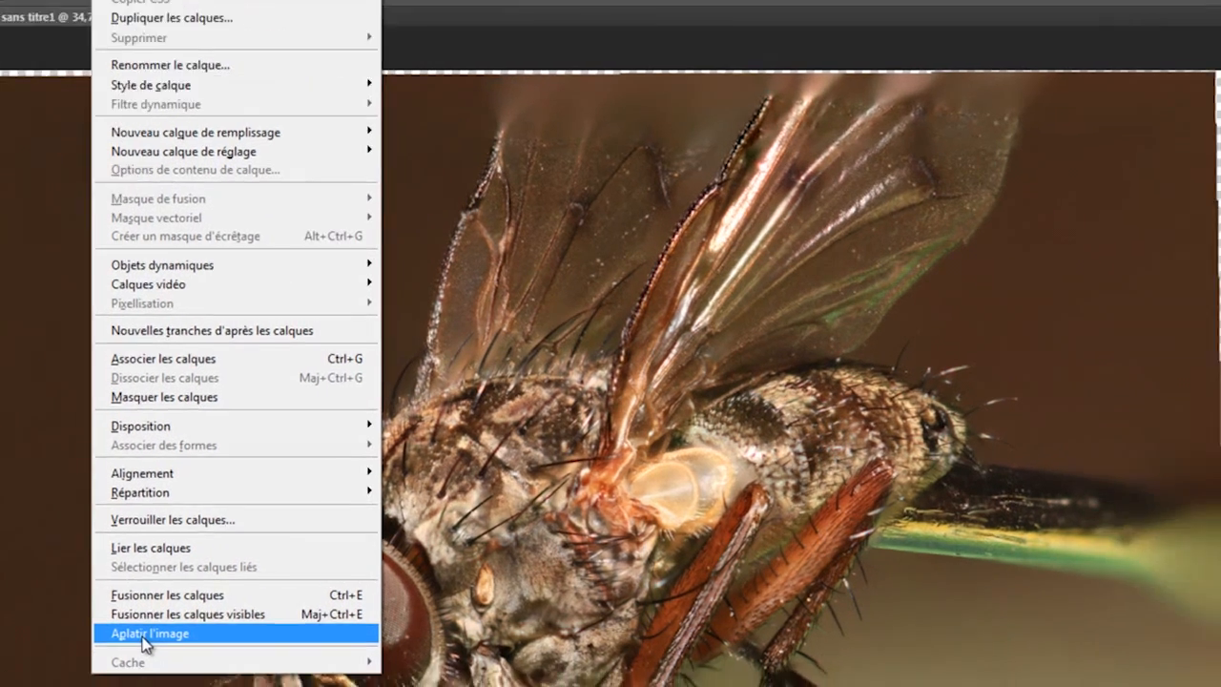
left_click(325, 654)
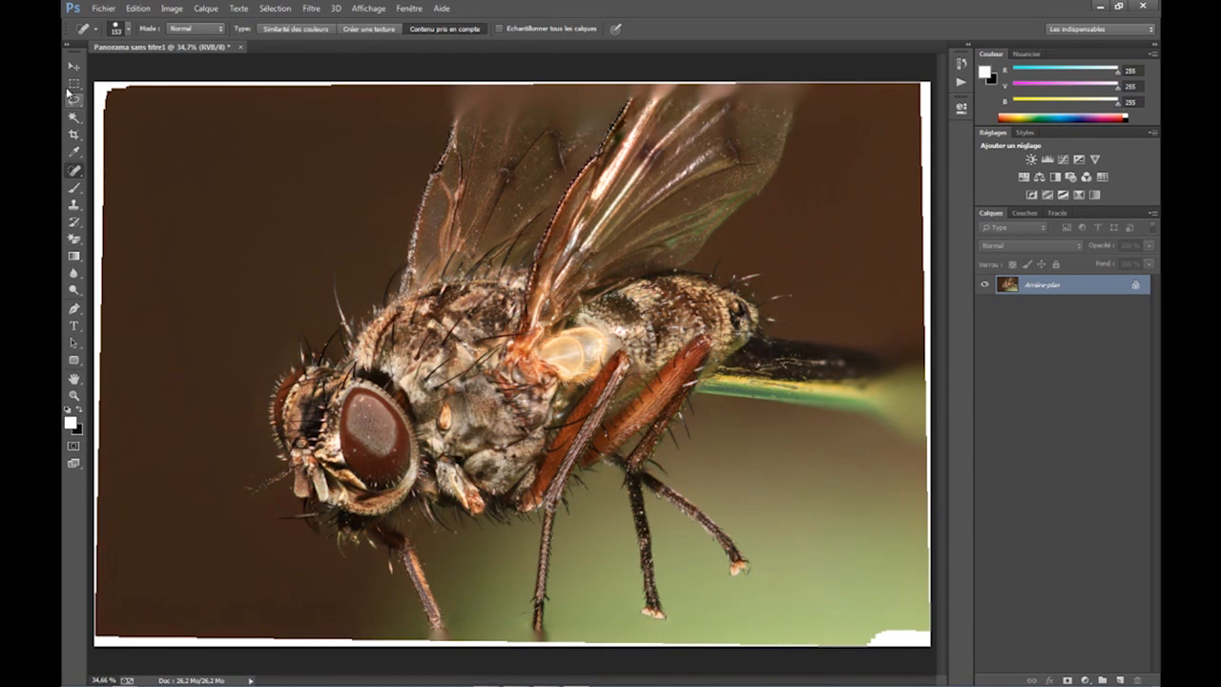
left_click(80, 137)
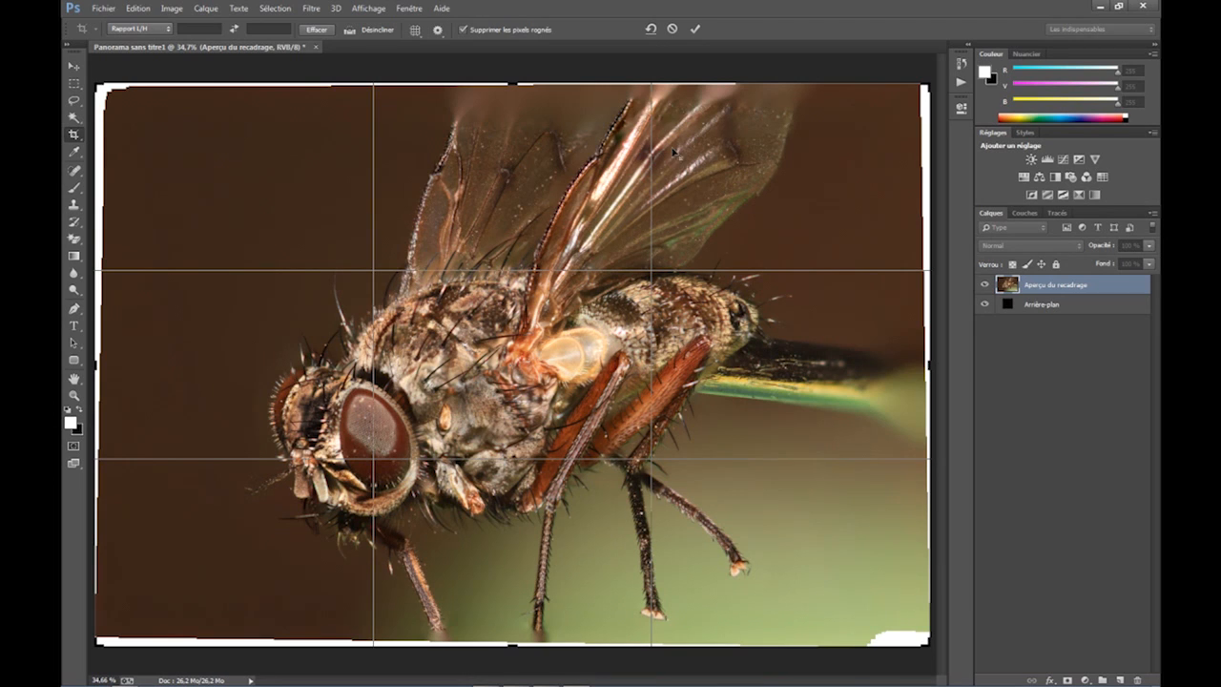
left_click(73, 136)
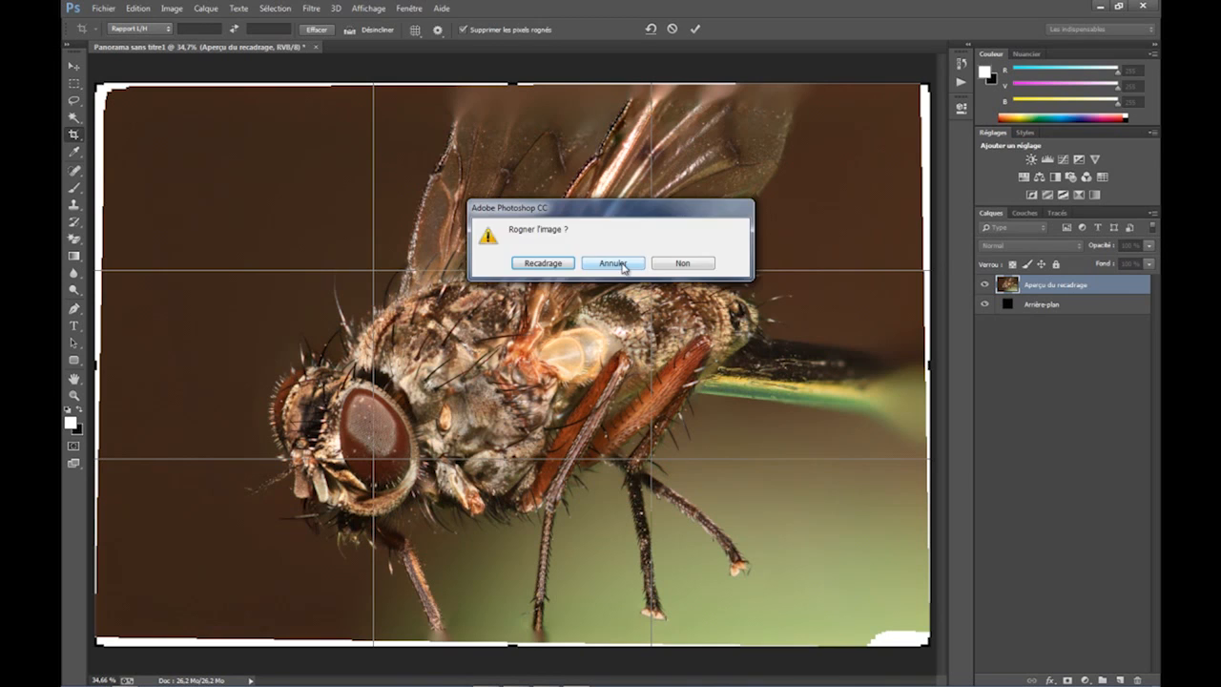
left_click(613, 263)
left_click(76, 137)
left_click(705, 265)
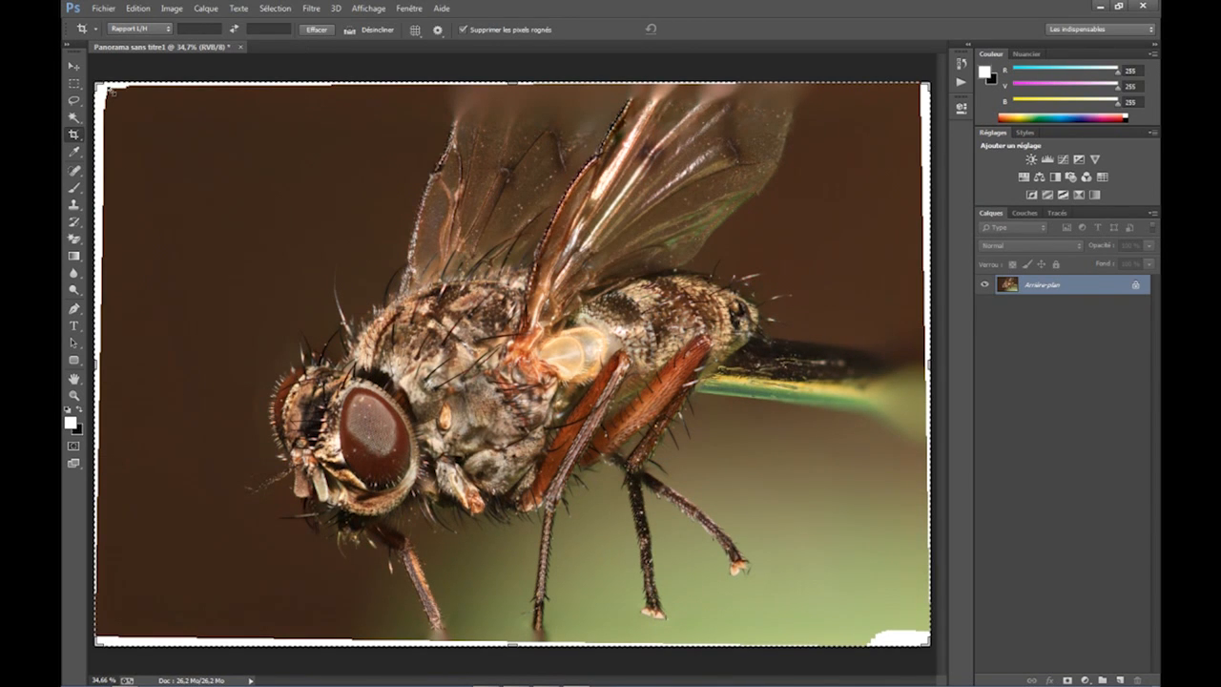
- Crop the image inside its ragged white borders, repositioning it so the fly's head sits further from the crop edge
mouse_move(95, 84)
left_mouse_down()
mouse_move(140, 144)
mouse_move(96, 80)
left_mouse_up()
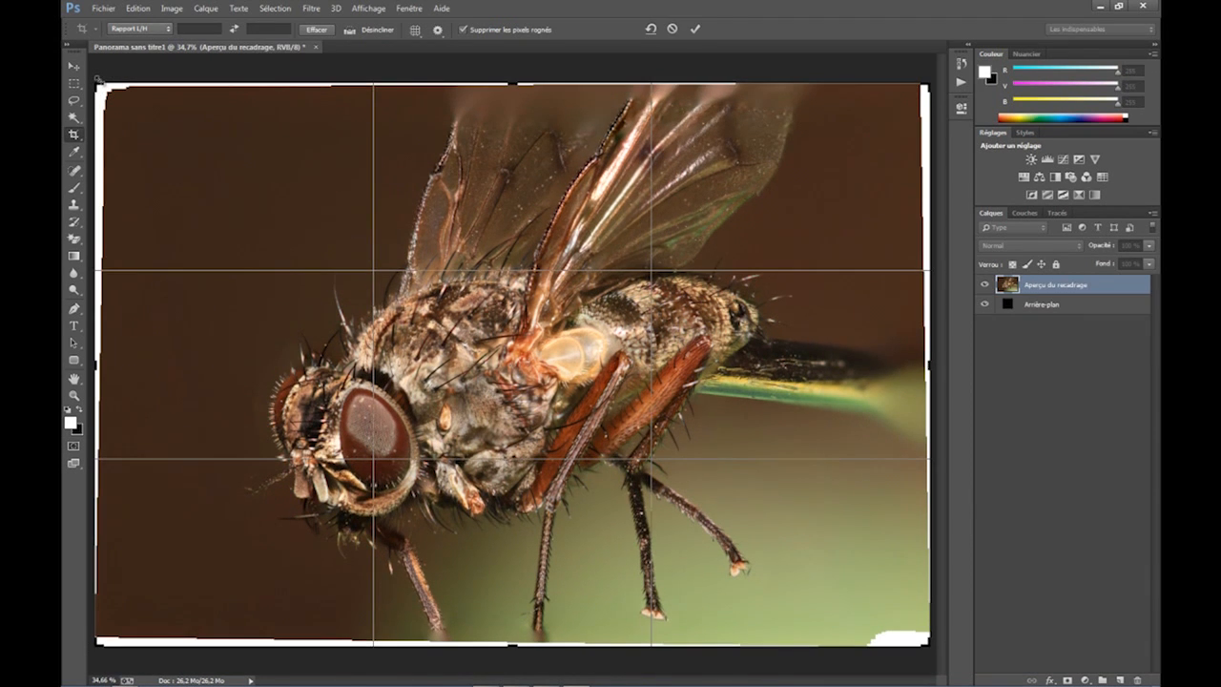
mouse_move(104, 90)
left_mouse_down()
mouse_move(161, 164)
mouse_move(109, 99)
left_mouse_up()
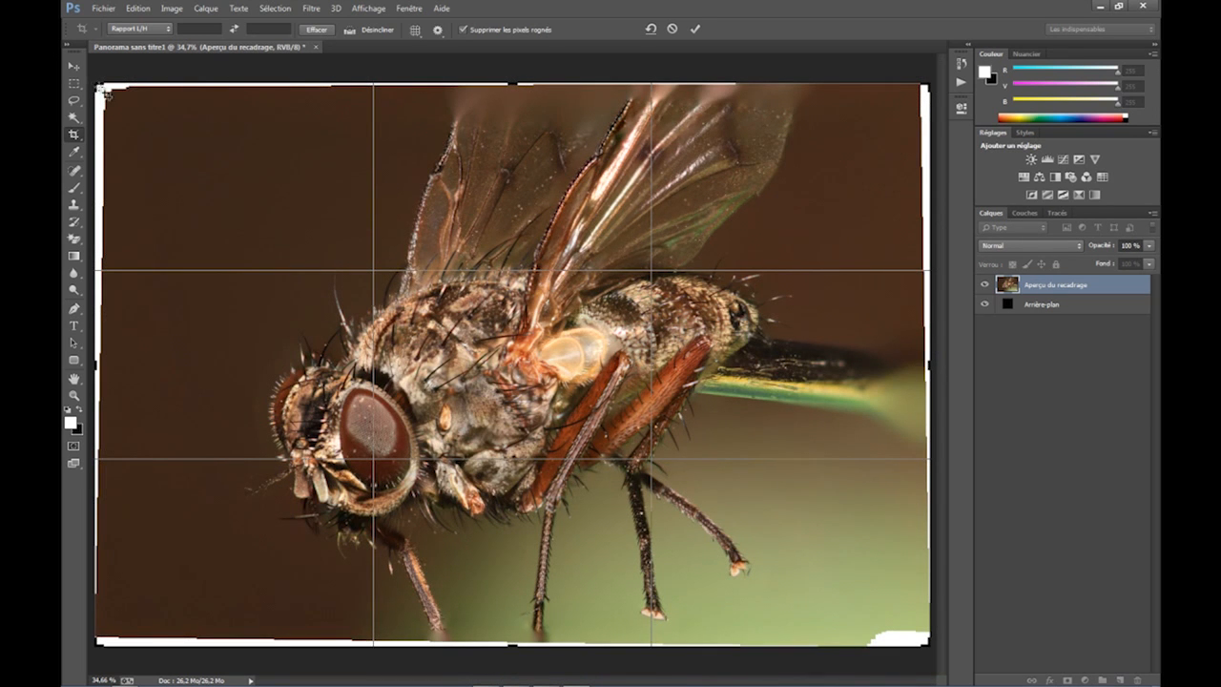
left_click_drag(97, 87, 145, 115)
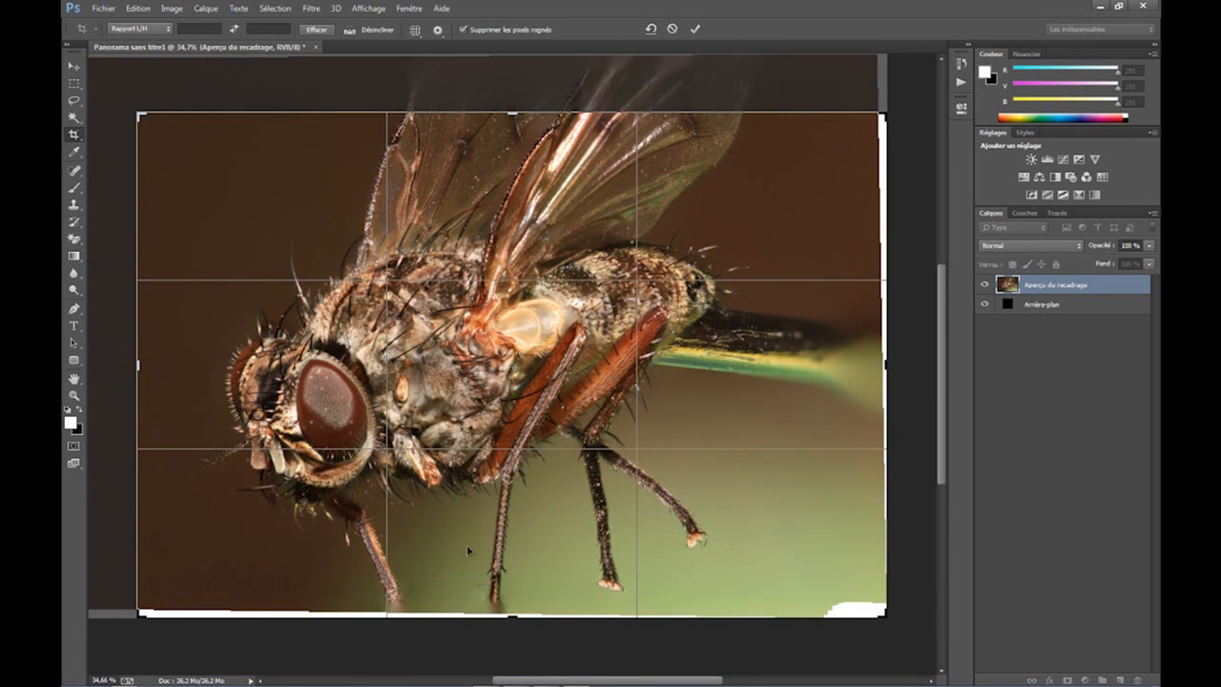
left_click_drag(515, 617, 515, 603)
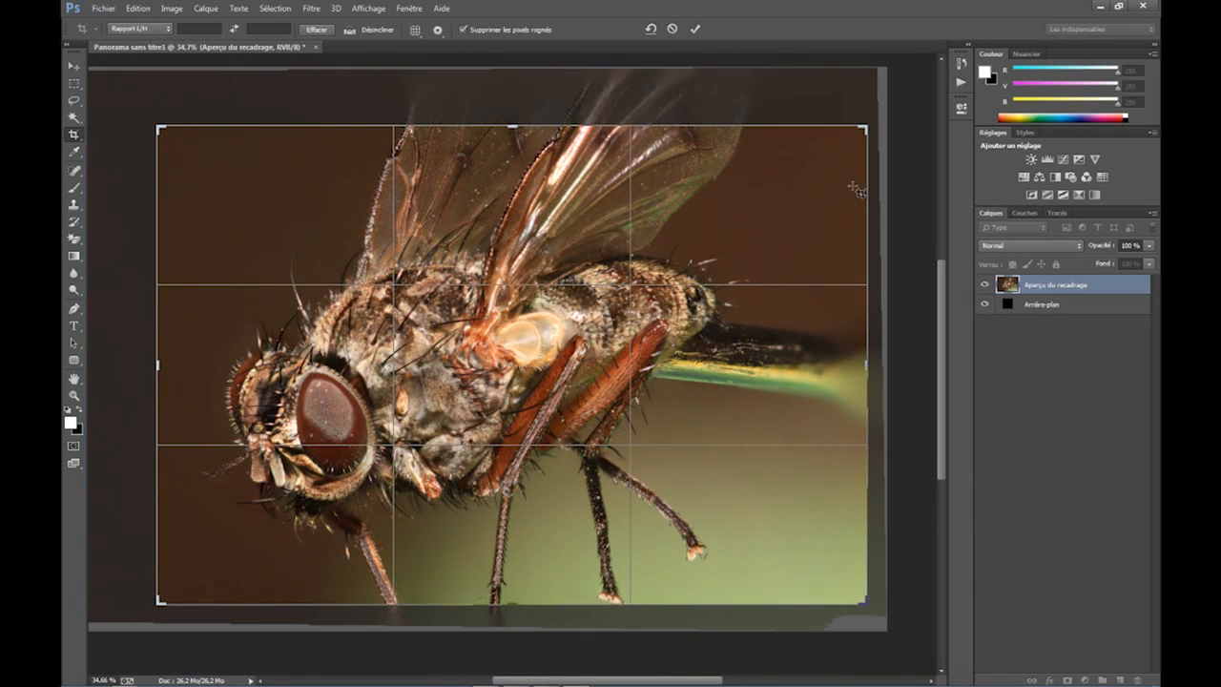
left_click_drag(576, 363, 634, 355)
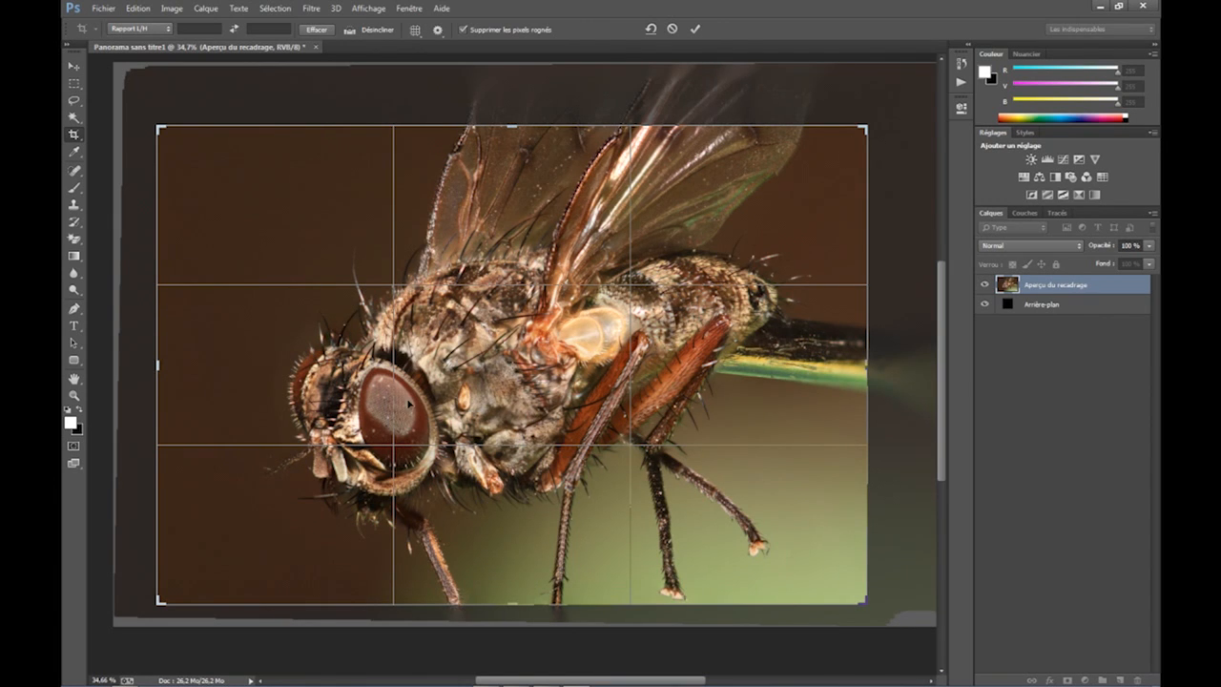
key("Return")
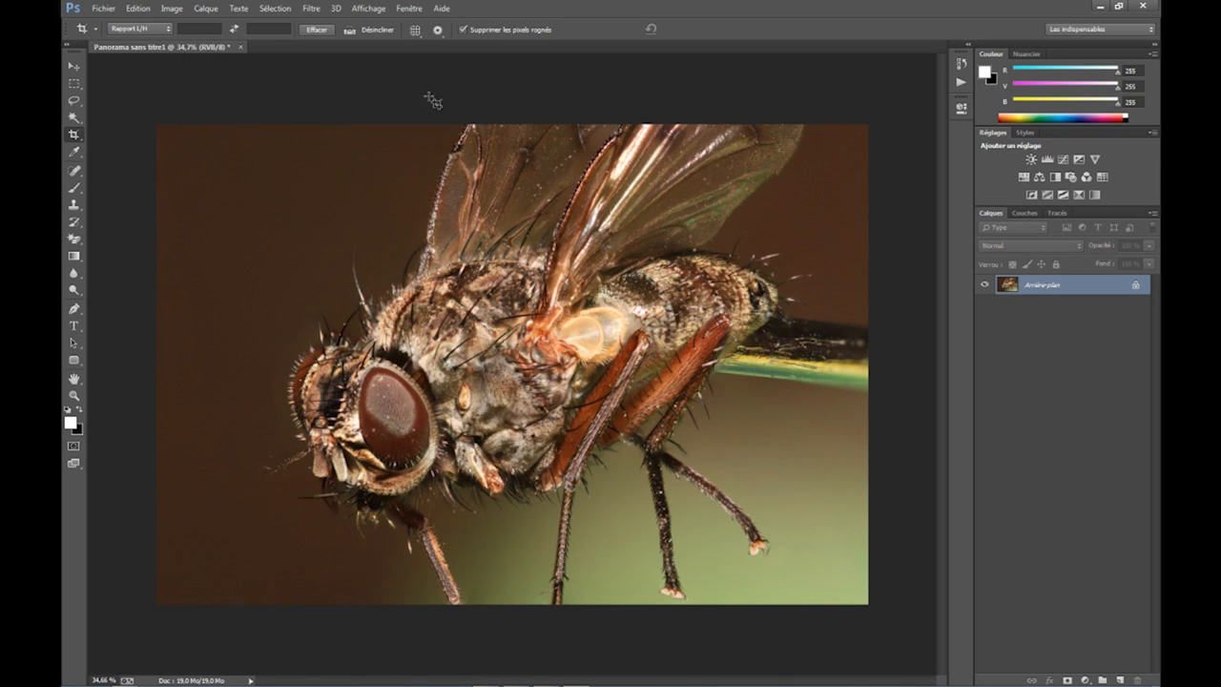
left_click(169, 11)
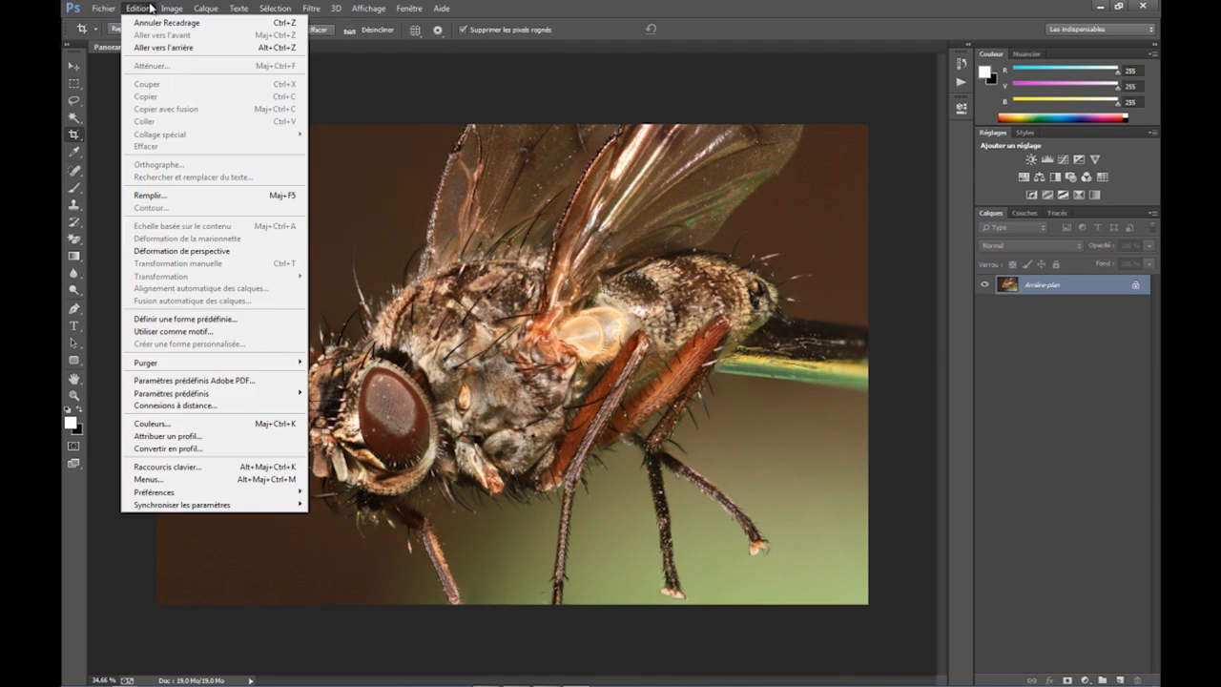
mouse_move(322, 42)
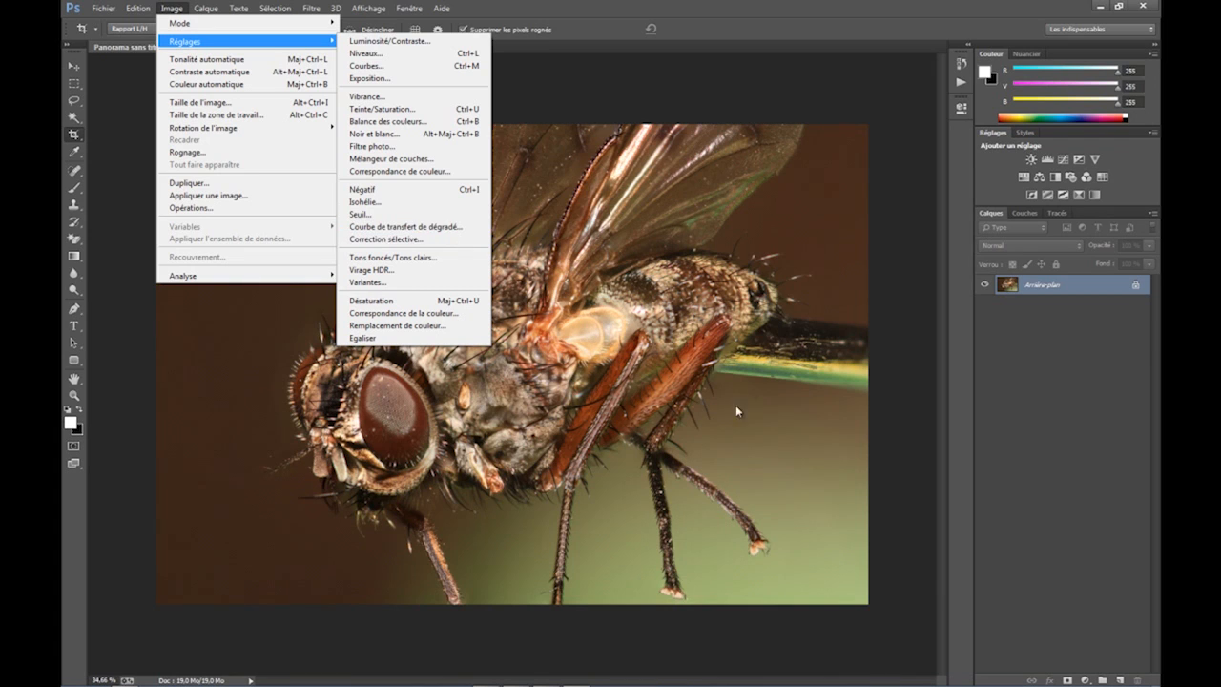
left_click(901, 476)
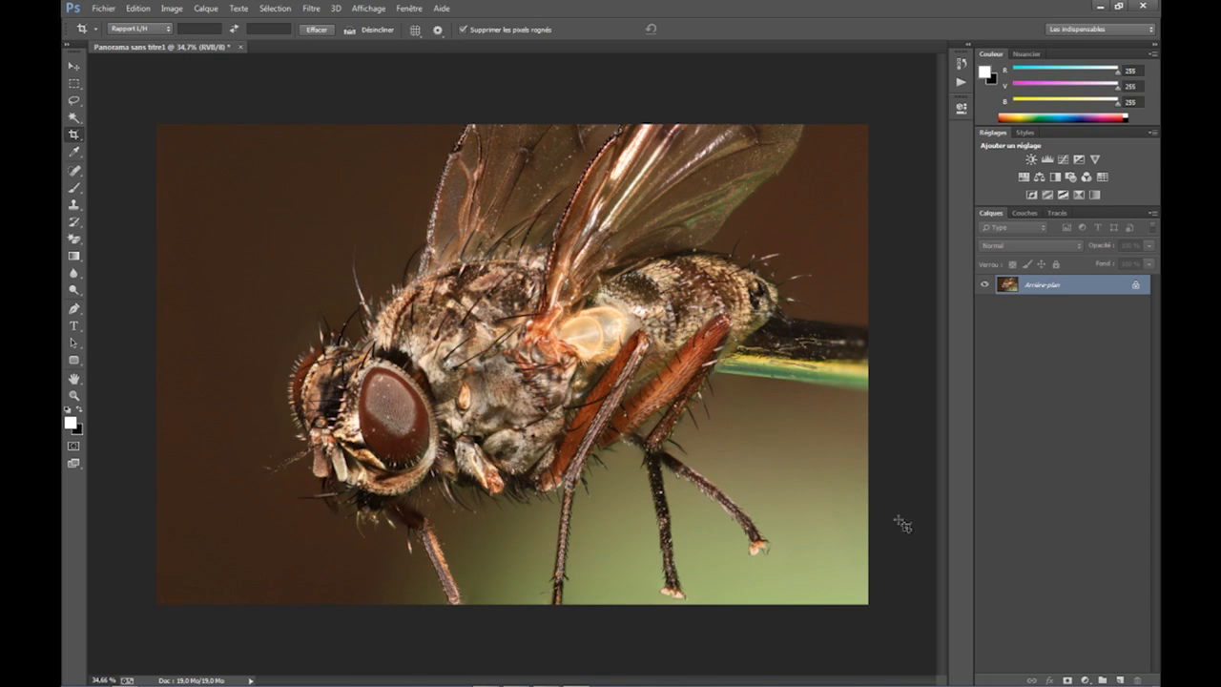
- Inspect the fly's head and compound eye up close to check the sharpness of the stacked image
left_click(72, 66)
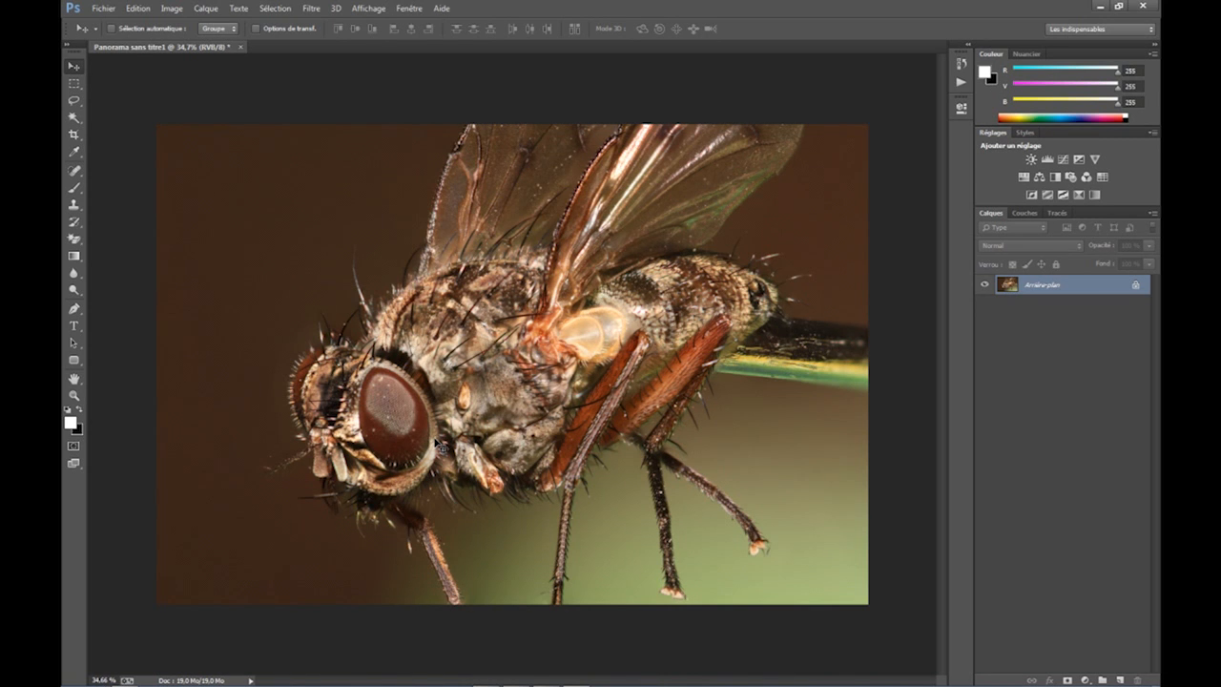
scroll(440, 444, "up", 1)
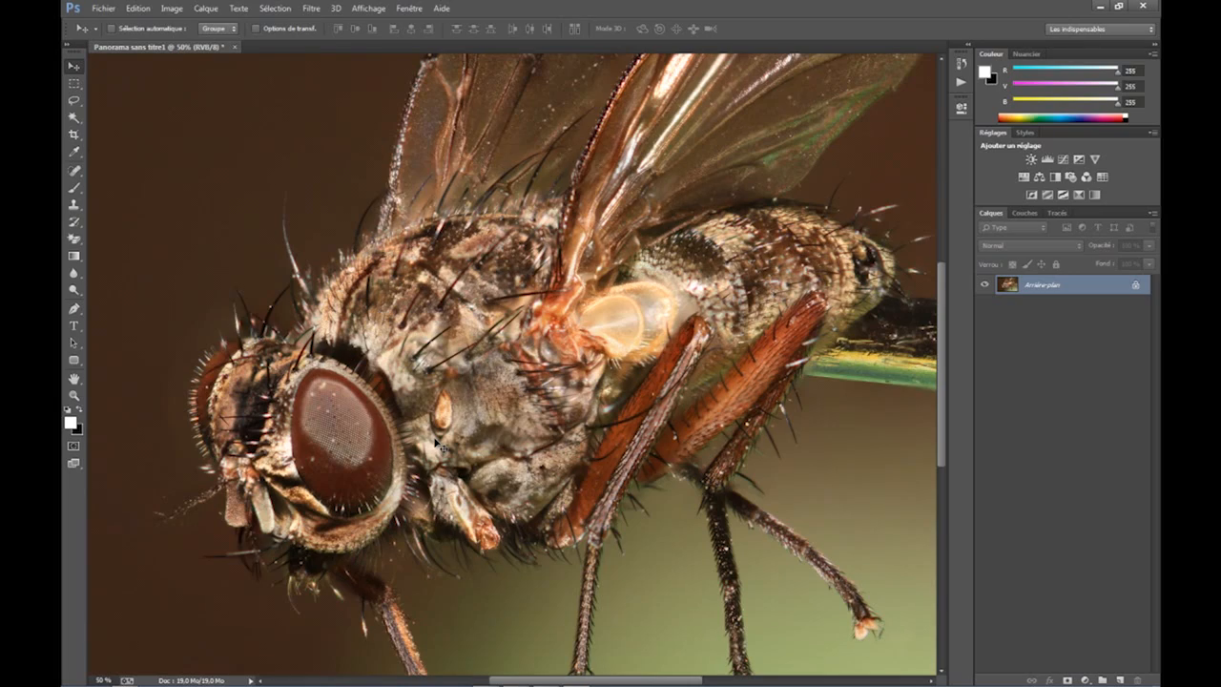
scroll(440, 444, "up", 1)
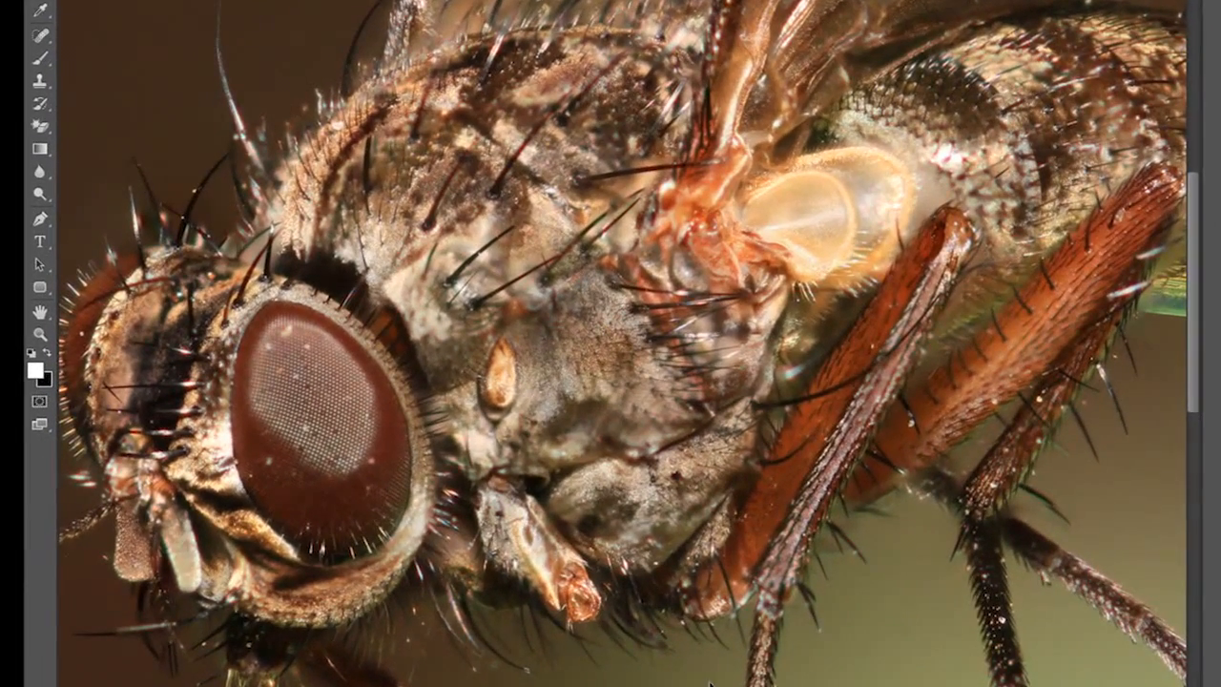
left_click_drag(791, 684, 688, 684)
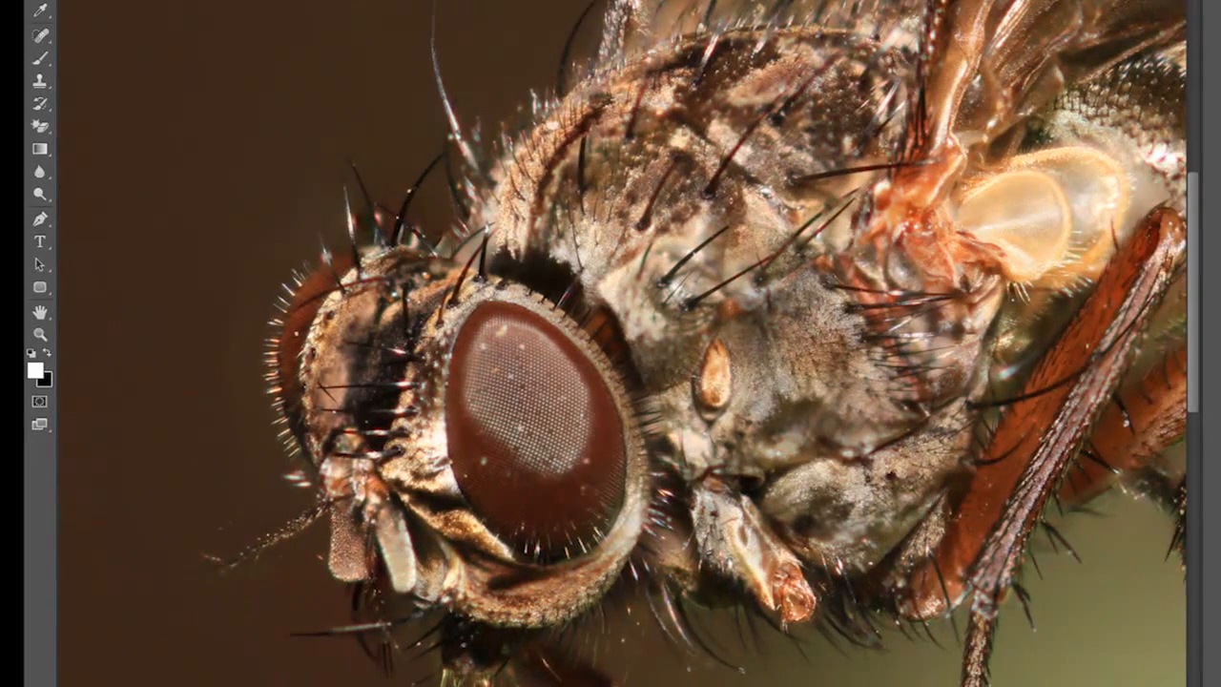
left_click(577, 335)
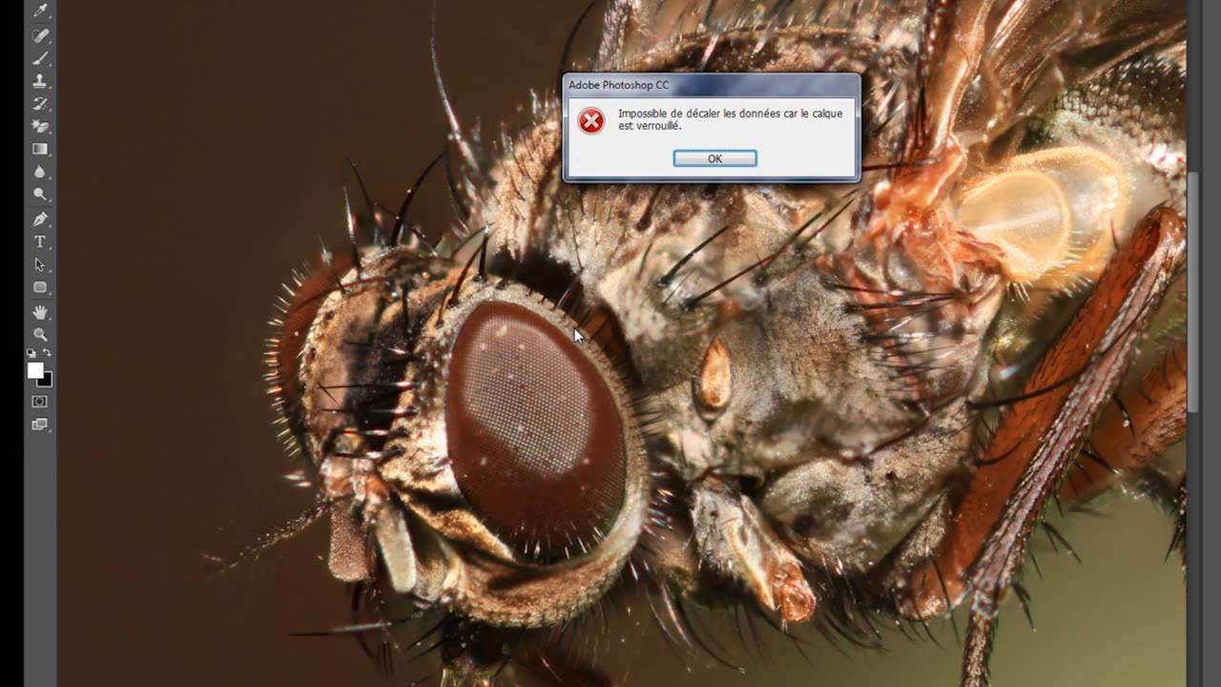
left_click(715, 158)
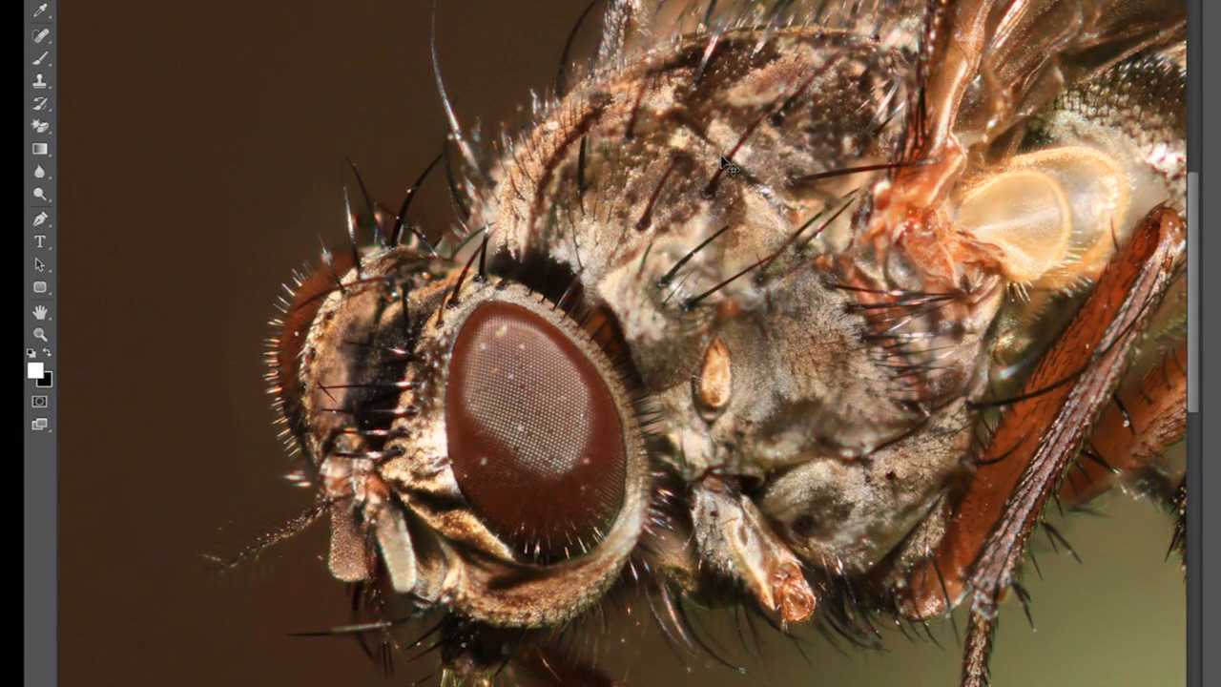